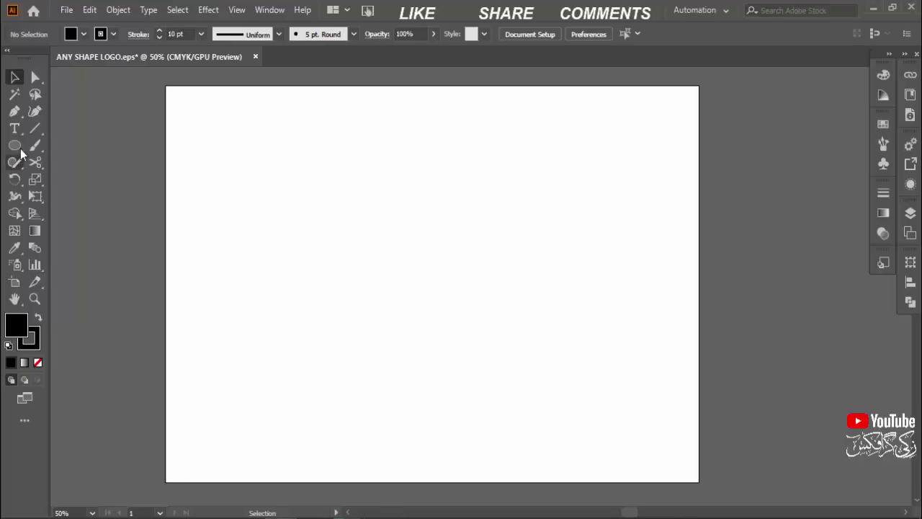
Step: Draw a vertical line with the Line Segment tool and give it a 1 pt stroke
left_click(35, 128)
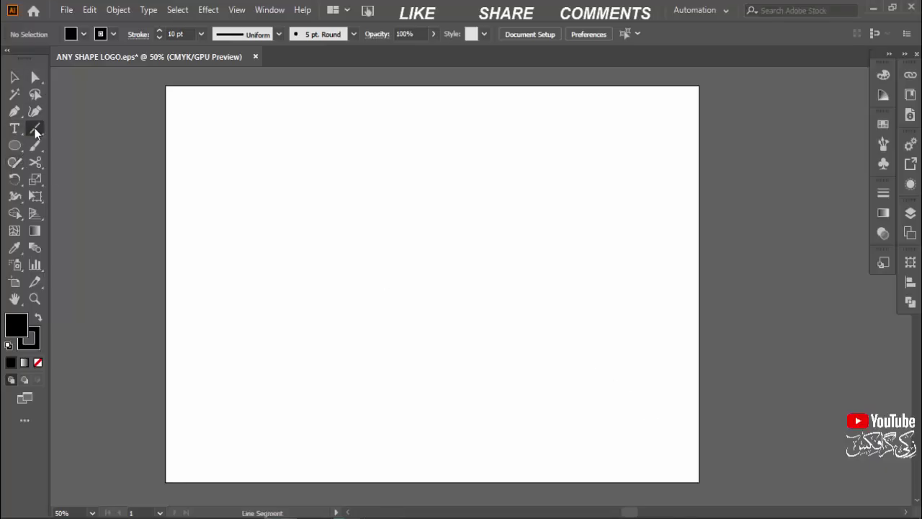
left_click_drag(555, 161, 553, 347)
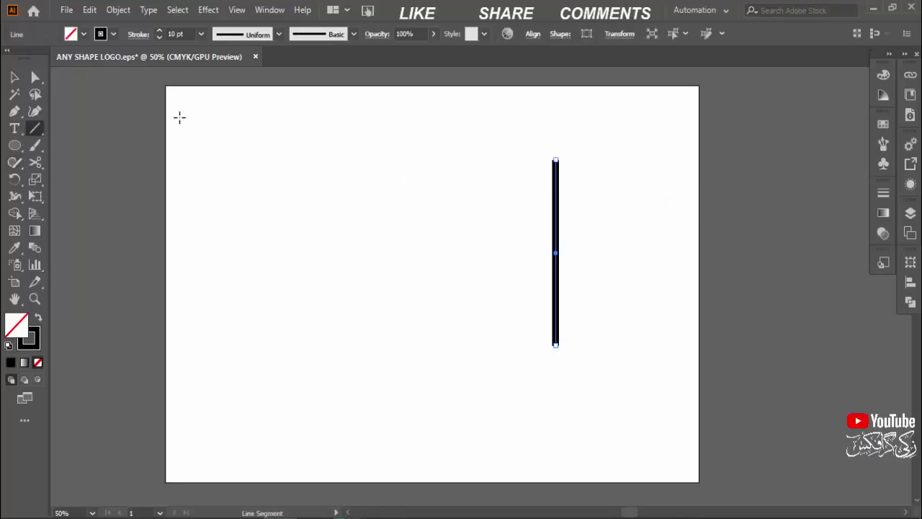
key("v")
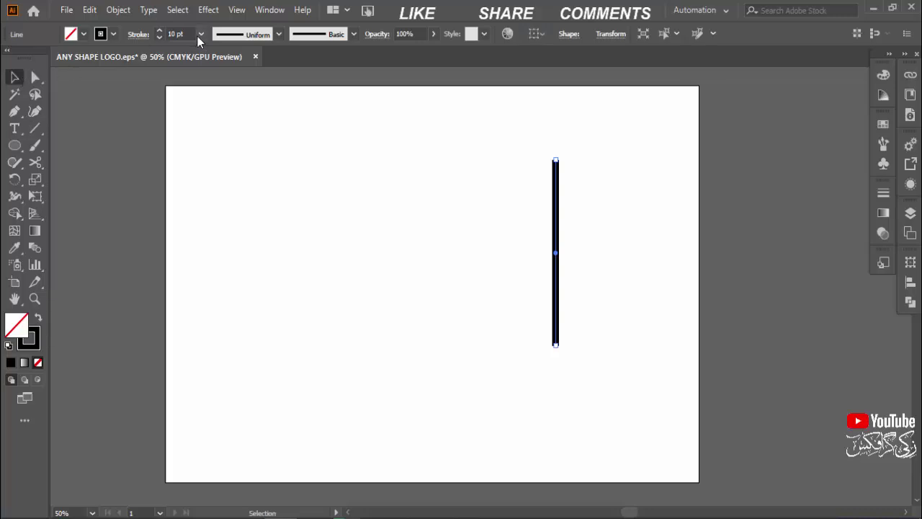
left_click(201, 35)
left_click(218, 95)
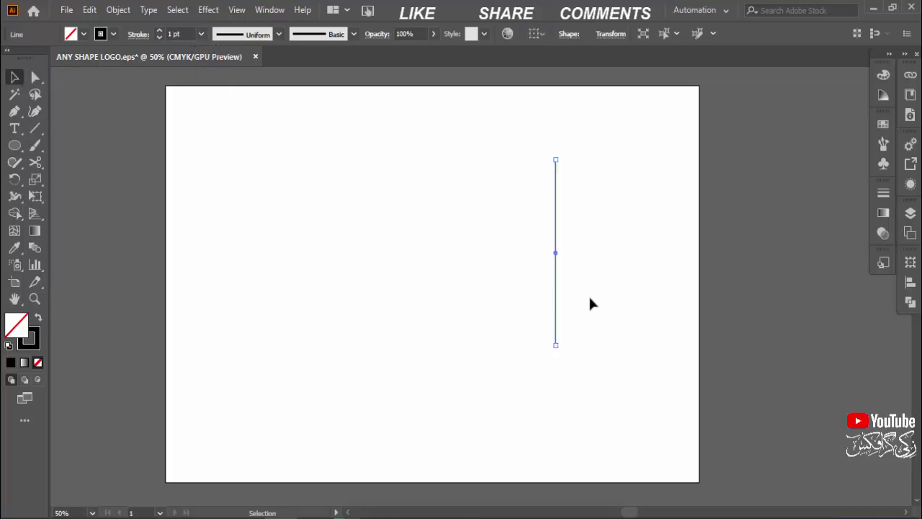
left_click(495, 281)
Step: Alt-drag a copy of the line to the left and repeat with Ctrl+D into evenly spaced lines
left_click(555, 335)
left_click_drag(556, 325, 550, 325)
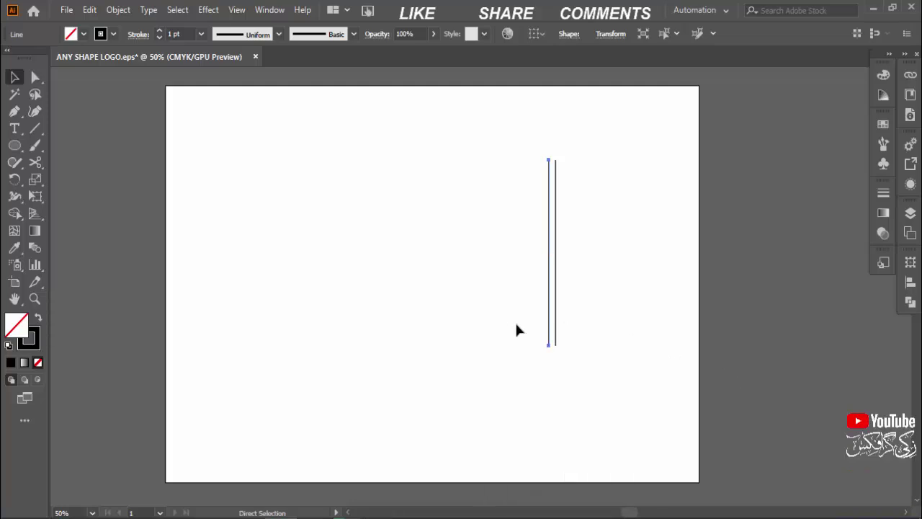
key("ctrl+d")
key("ctrl+d")
key("ctrl+d")
key("ctrl+d")
key("ctrl+d")
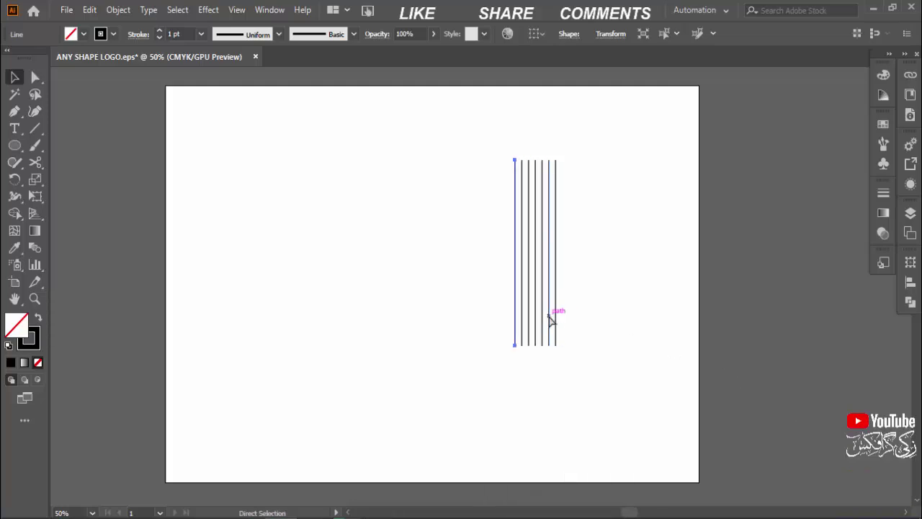
key("ctrl+d")
key("ctrl+d")
key("ctrl+d")
key("ctrl+d")
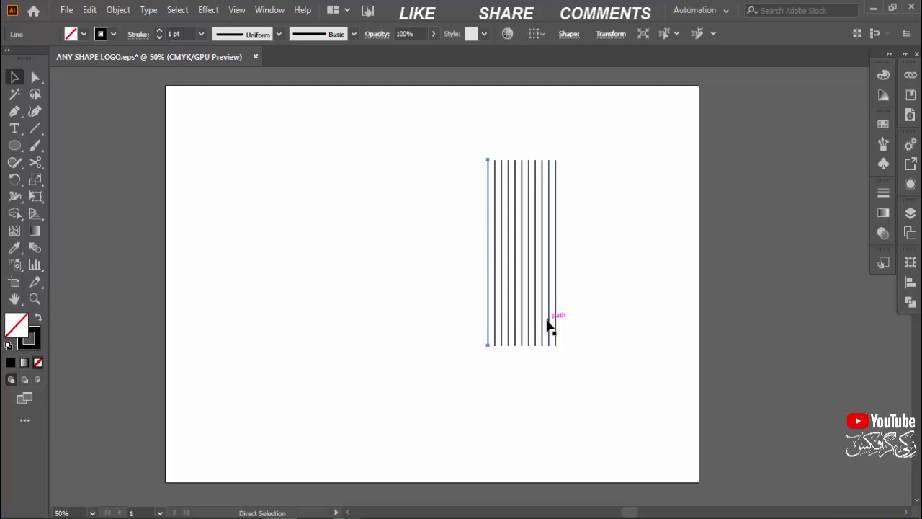
key("ctrl+d")
left_click_drag(432, 284, 632, 362)
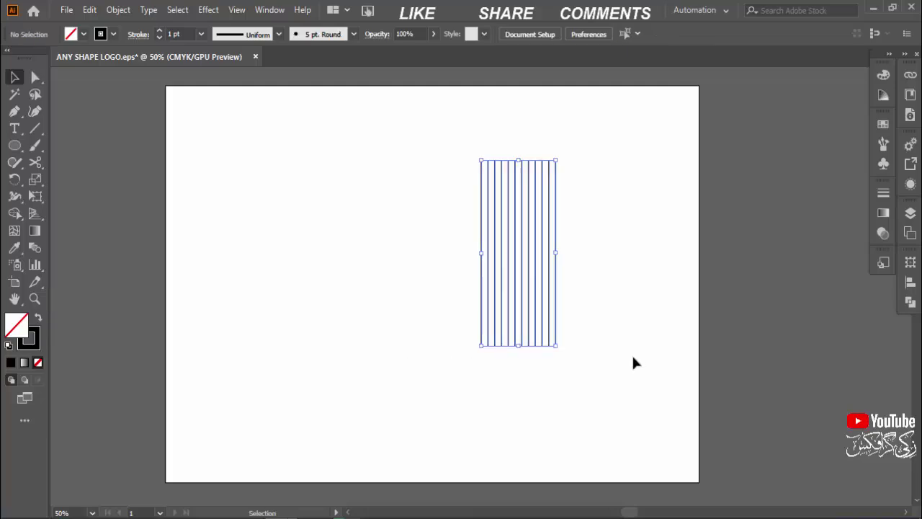
left_click(271, 218)
left_click_drag(15, 145, 72, 197)
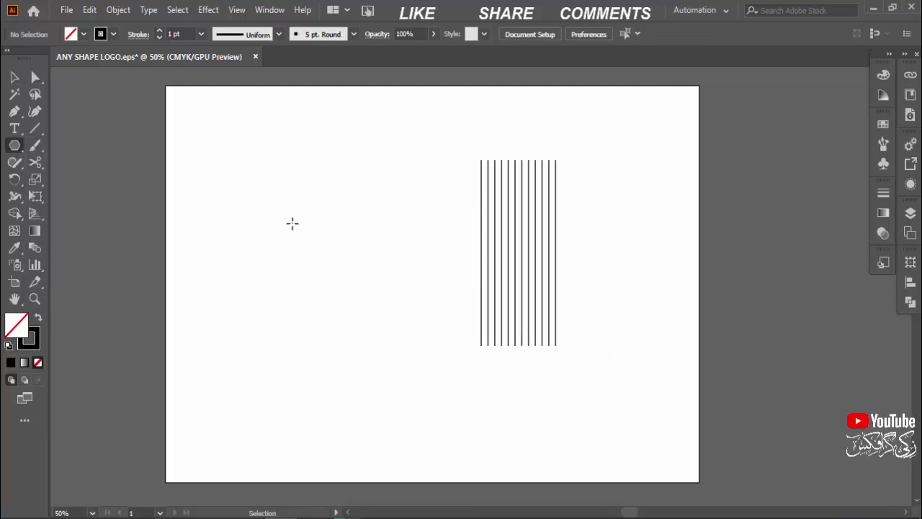
Step: Draw a hexagon, rotate it 90° to stand upright, and shrink it
left_click(291, 224)
left_click(496, 302)
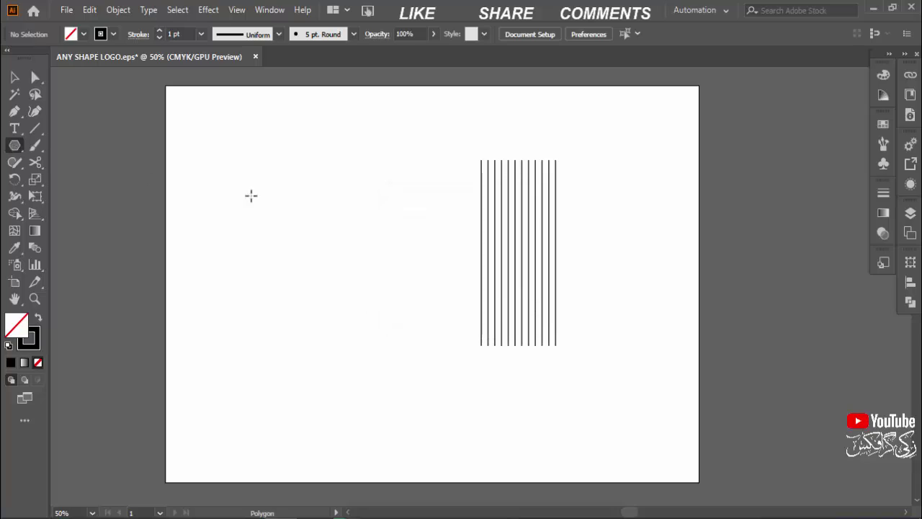
left_click_drag(293, 186, 418, 273)
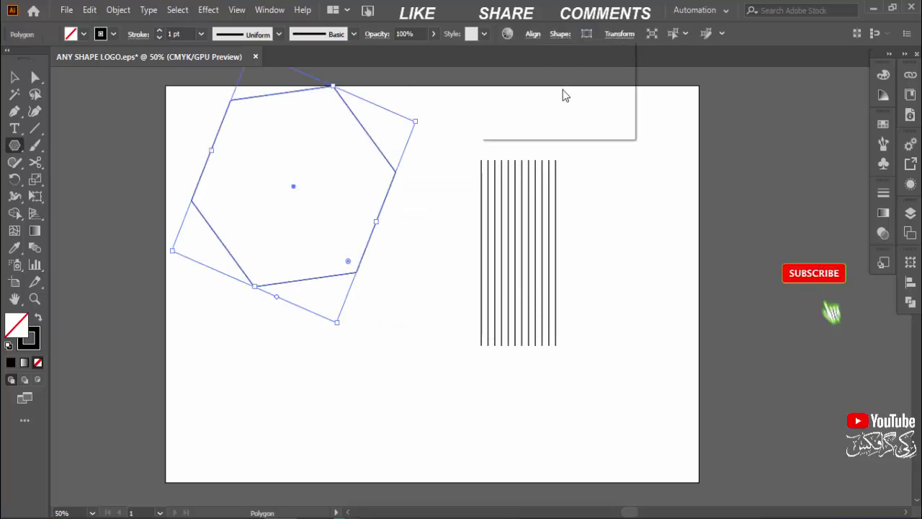
left_click(545, 94)
left_click(556, 174)
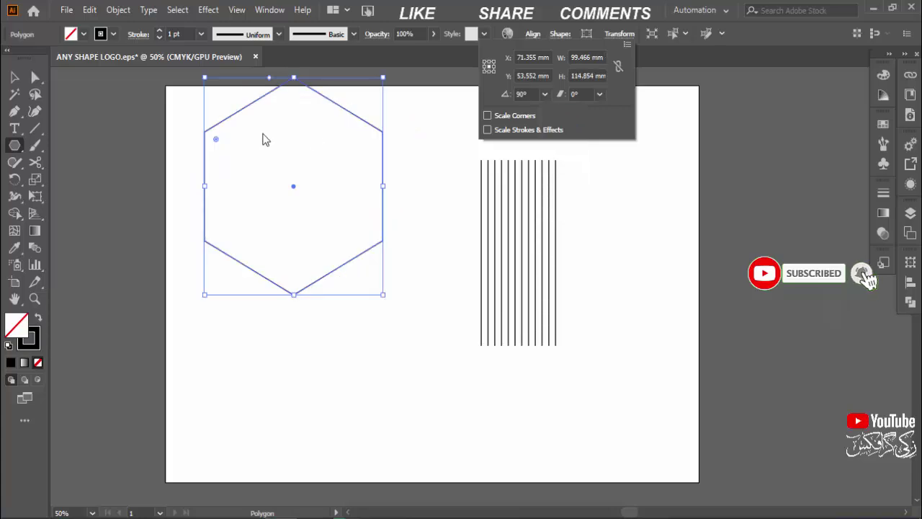
left_click(15, 79)
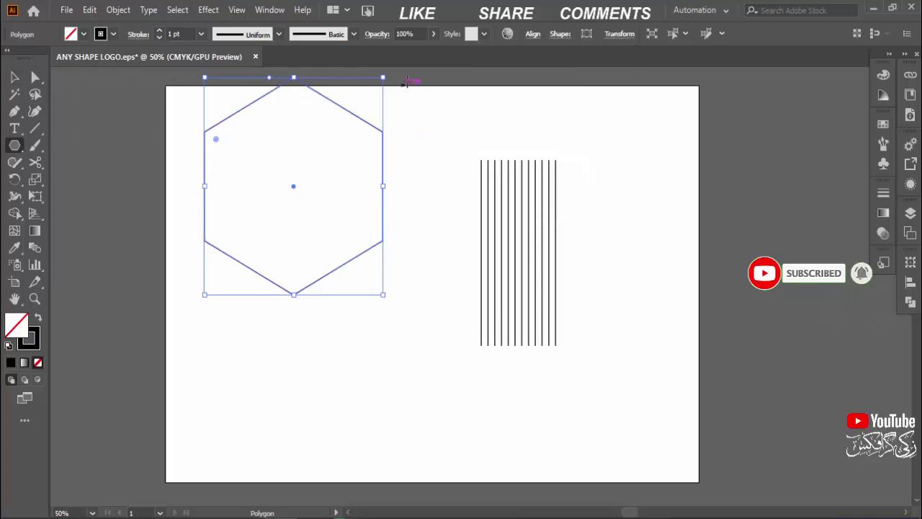
left_click(14, 77)
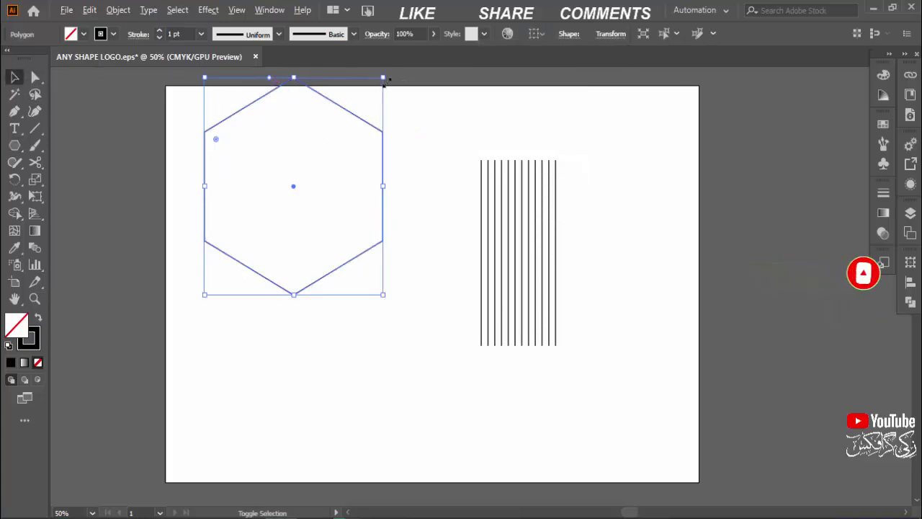
left_click_drag(383, 77, 334, 138)
Step: Centre the hexagon horizontally and vertically on the row of lines
key("ctrl+a")
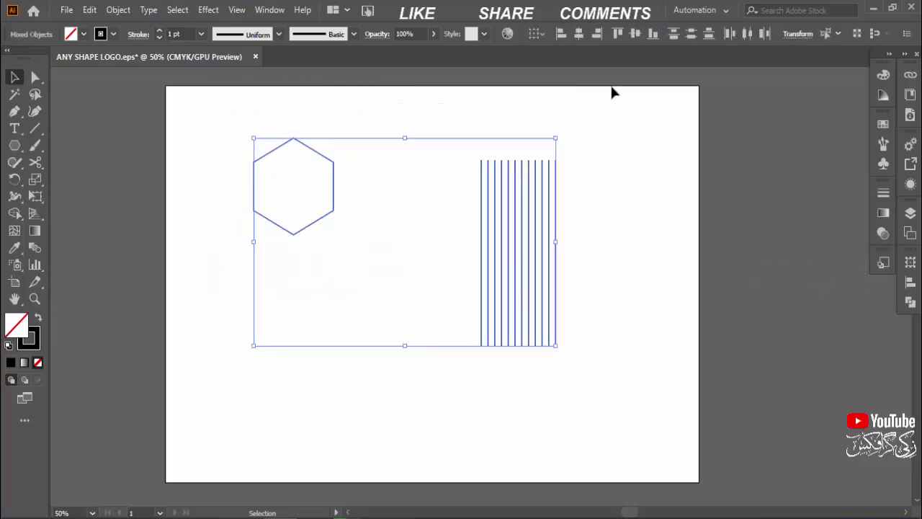
left_click(580, 34)
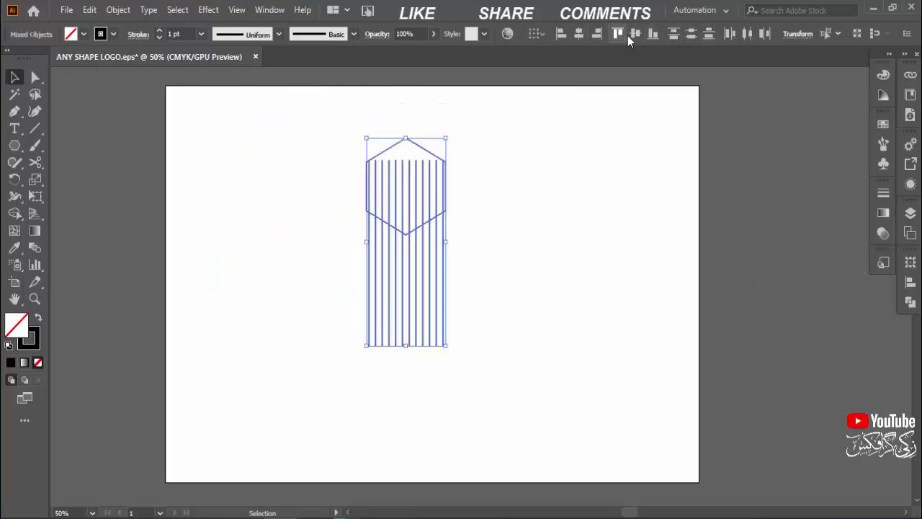
left_click(636, 34)
left_click(597, 190)
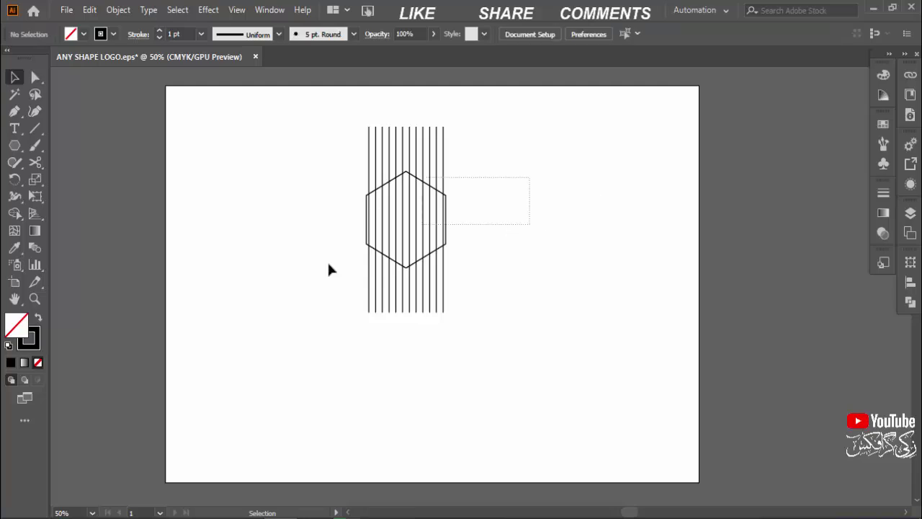
left_click_drag(327, 260, 395, 258)
Step: At 100% zoom, scale the hexagon so its sides meet the outermost lines
key("a")
key("ctrl+equal")
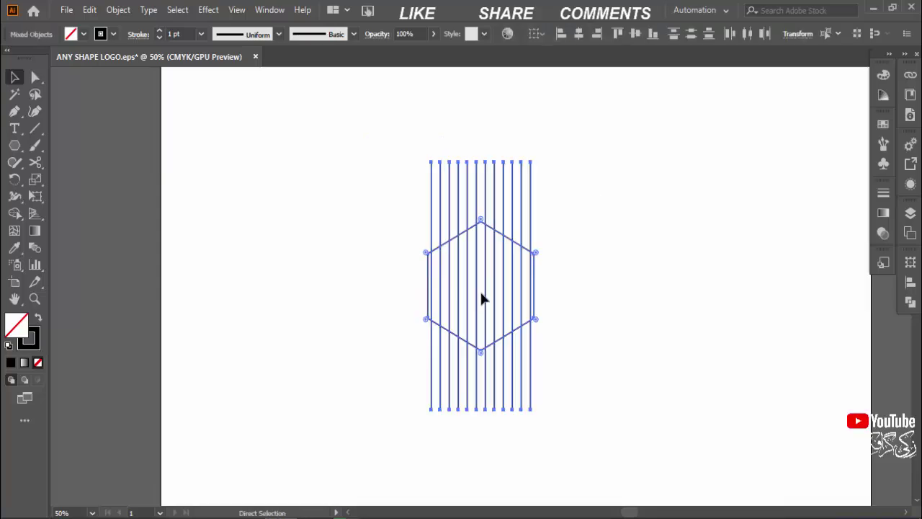
key("ctrl+1")
left_click(492, 251)
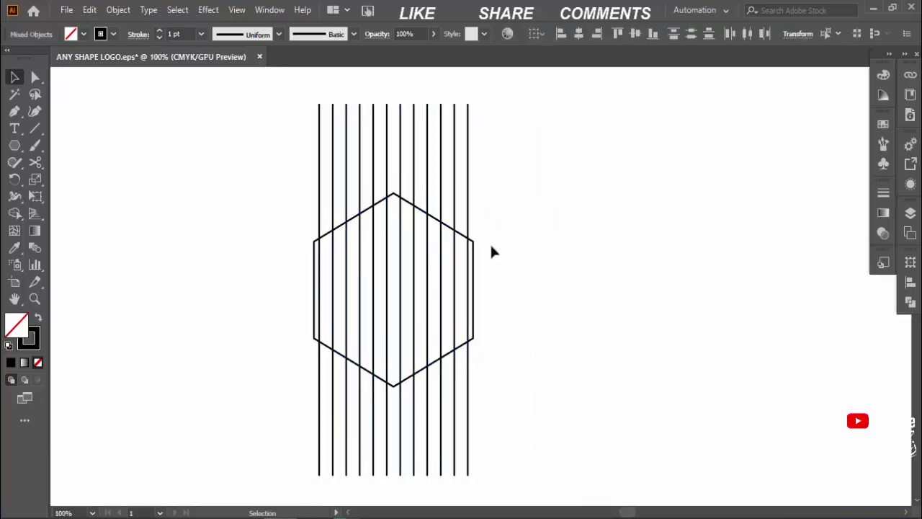
key("v")
left_click(465, 240)
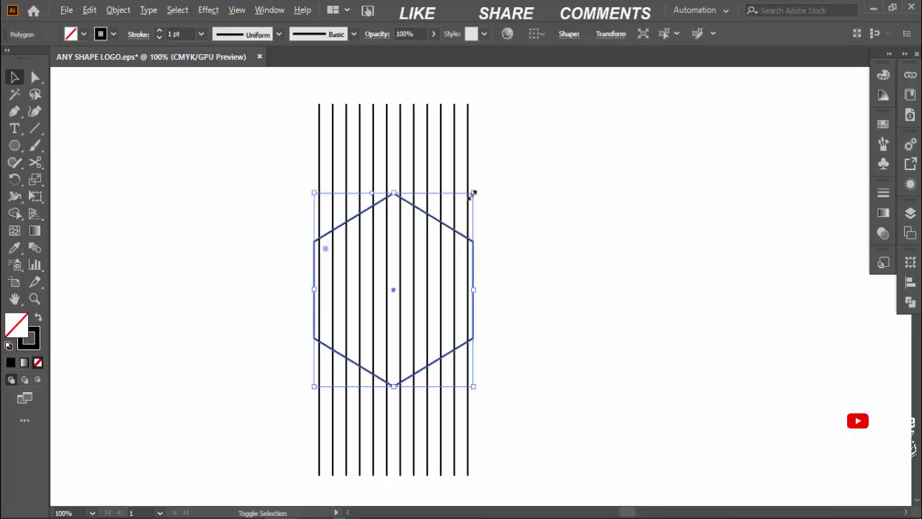
left_click_drag(473, 193, 468, 200)
left_click(555, 230)
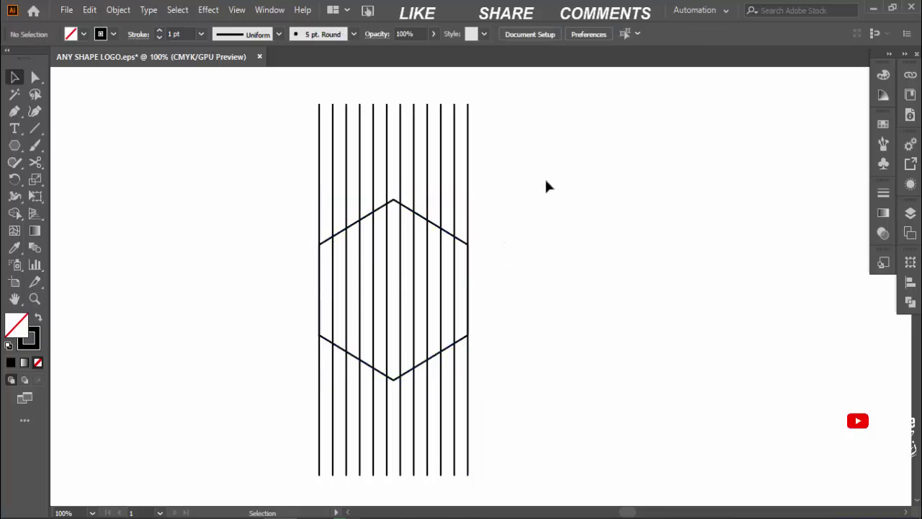
Step: Copy the vertical line group and paste it in place on top of the original
left_click(469, 181)
left_click(89, 10)
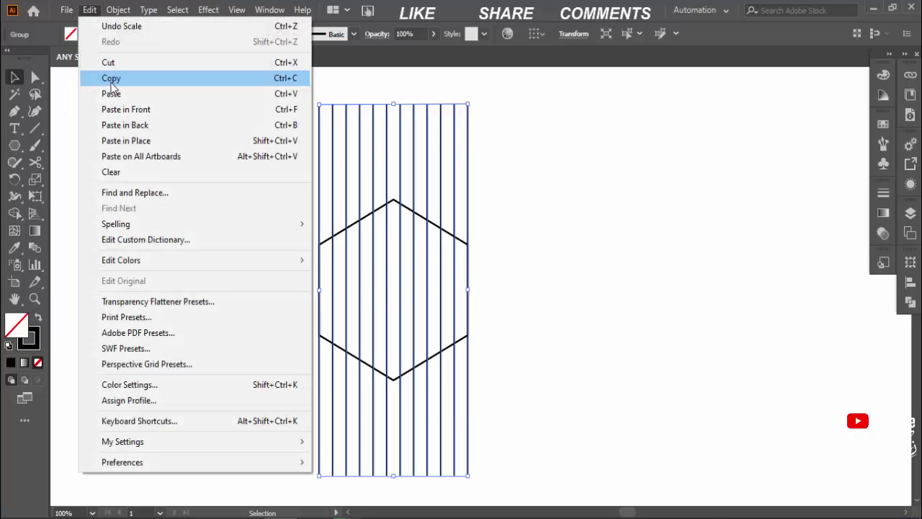
left_click(111, 78)
left_click(89, 10)
left_click(144, 139)
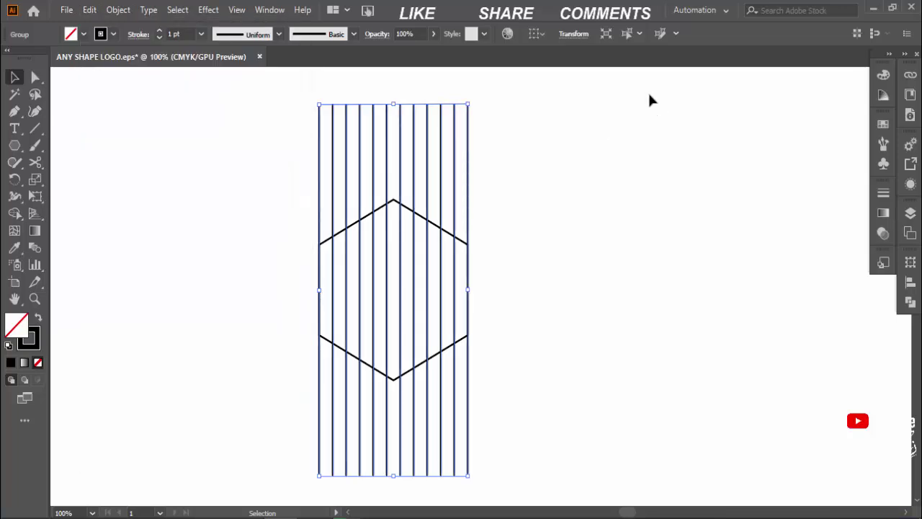
Step: Set the pasted copy's rotation angle to 329° in the Transform panel
left_click(573, 34)
left_click(483, 93)
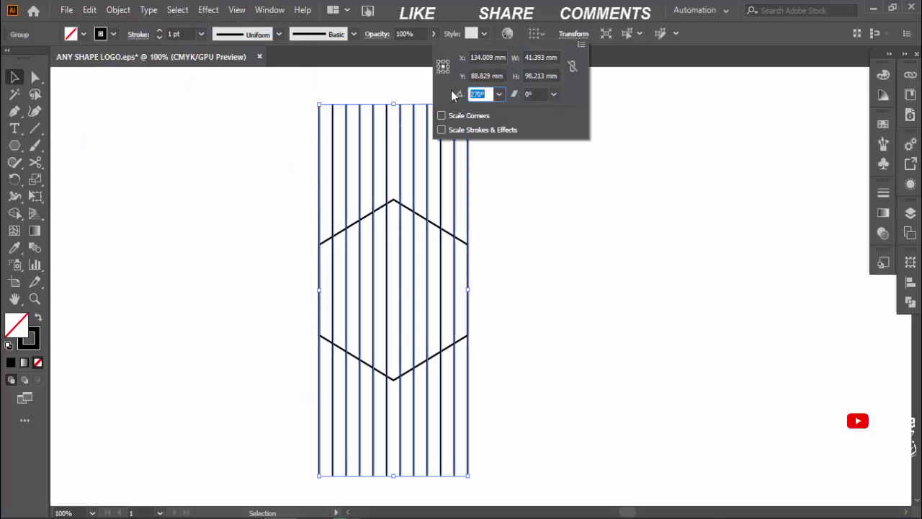
key("Up")
key("Up")
key("Up")
key("Up")
key("Up")
key("Up")
key("Up")
key("Up")
key("Up")
key("Up")
key("Up")
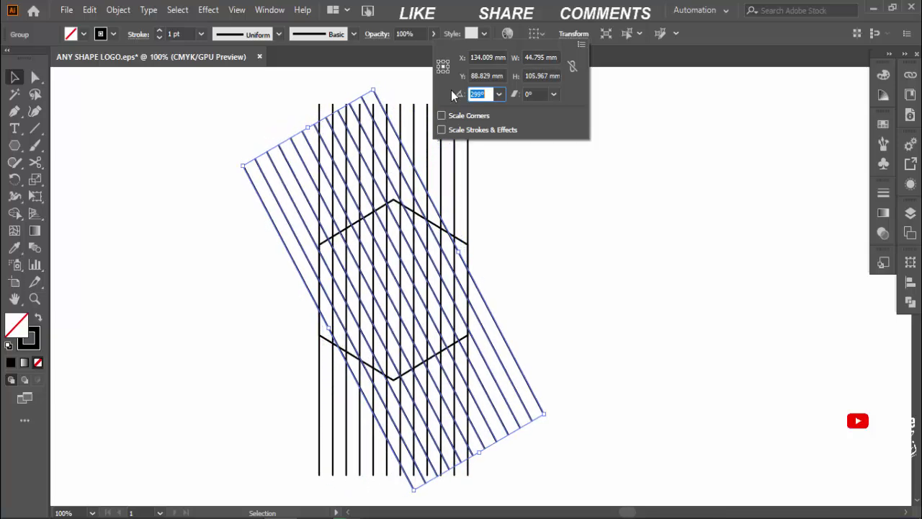
key("Up")
key("Up")
key("Up")
key("Up")
key("Up")
key("Up")
key("Up")
key("Up")
key("Up")
key("Up")
key("Up")
key("Up")
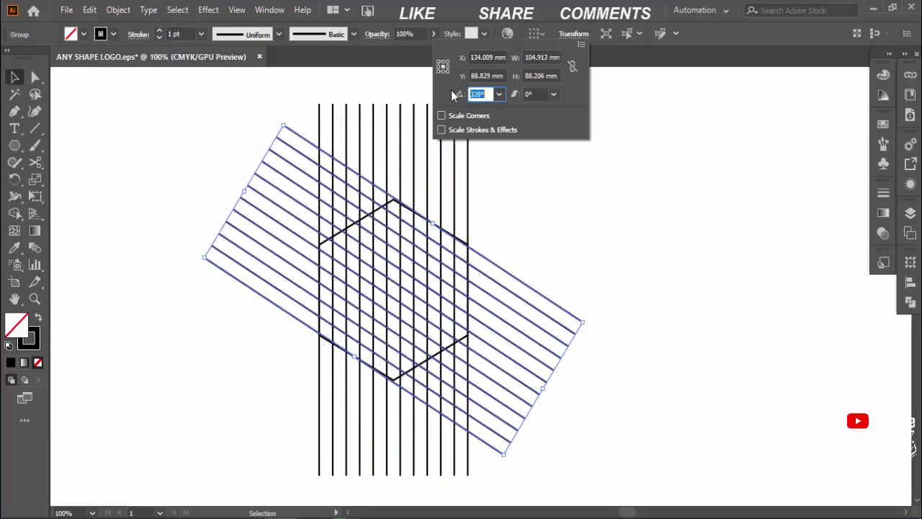
key("Up")
key("Up")
key("Up")
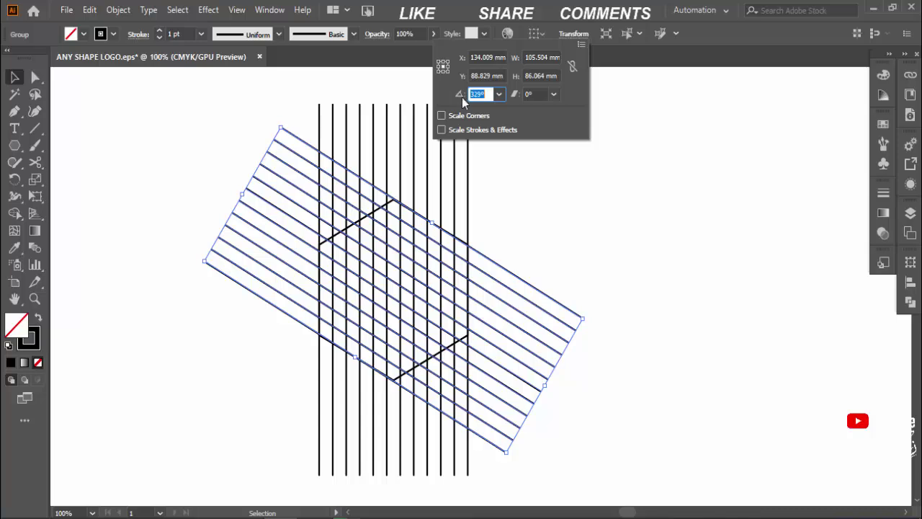
key("Return")
left_click(657, 268)
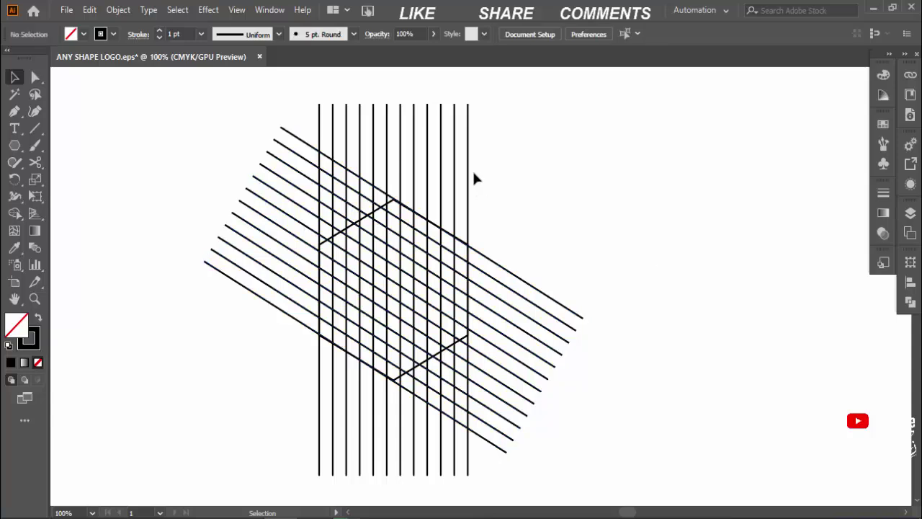
Step: Paste another copy of the vertical lines in place, rotate it horizontal, and zoom to 150%
left_click(469, 176)
left_click(89, 9)
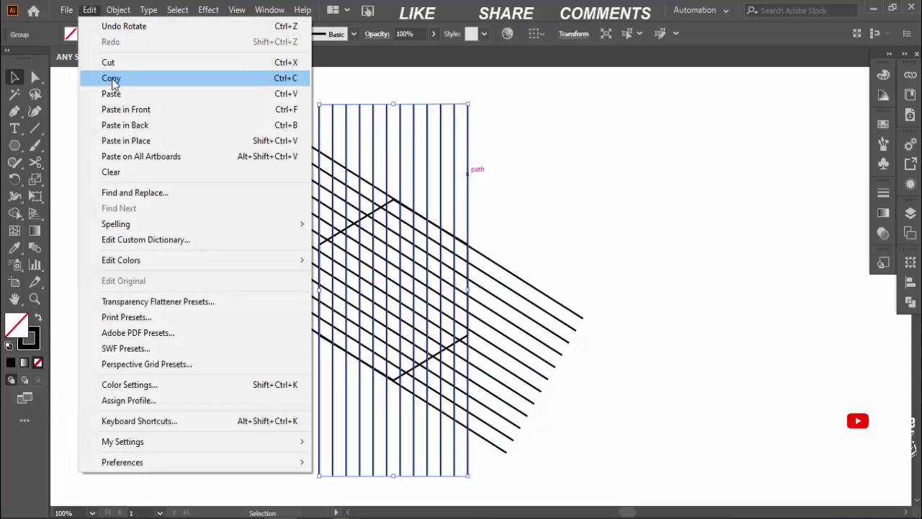
left_click(113, 77)
left_click(89, 10)
left_click(115, 138)
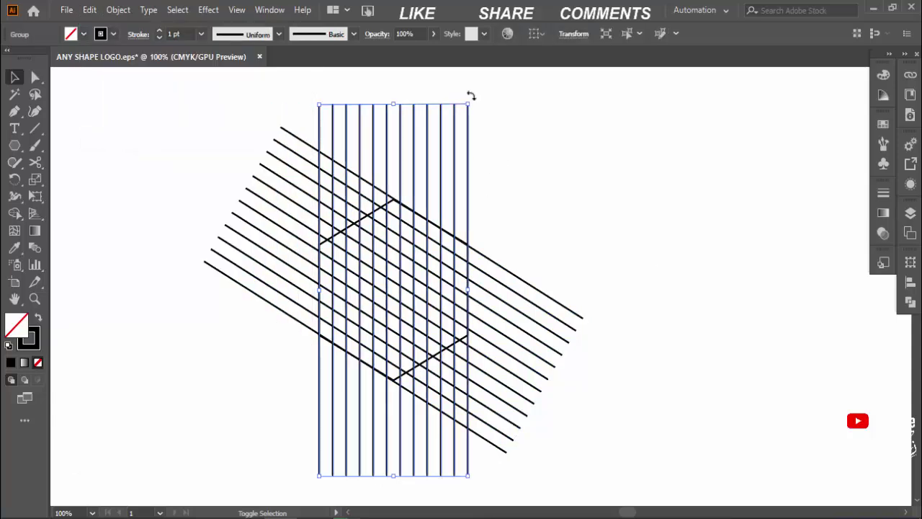
left_click_drag(471, 99, 657, 343)
left_click(685, 306)
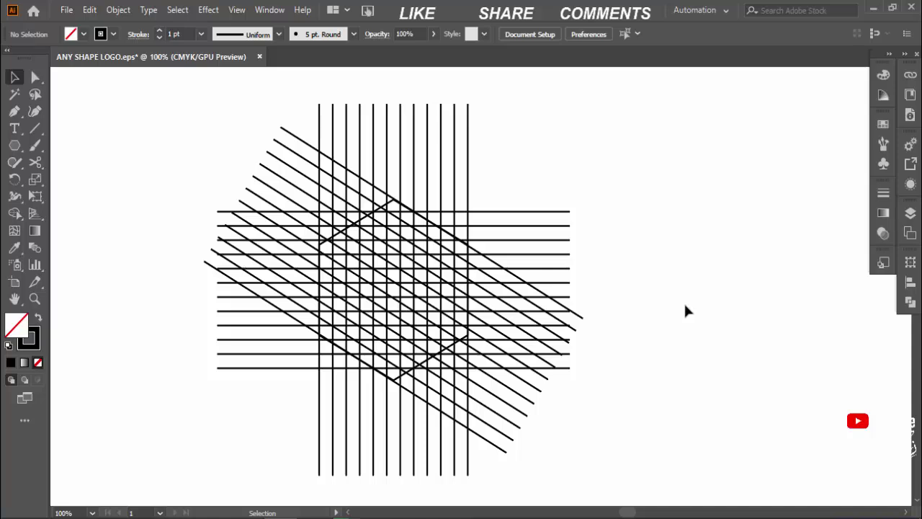
key("ctrl+plus")
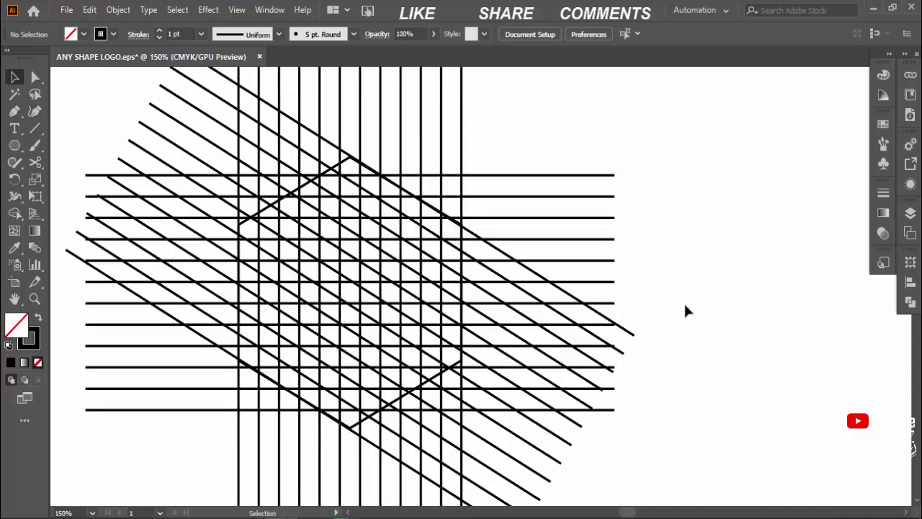
Step: Set the stroke weight of all grid lines and the hexagon to 0.1 pt
key("ctrl+a")
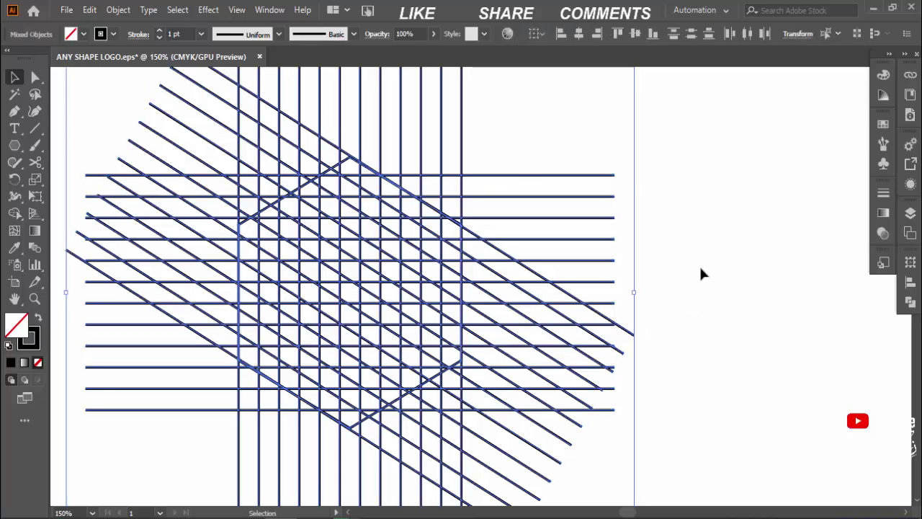
left_click(178, 34)
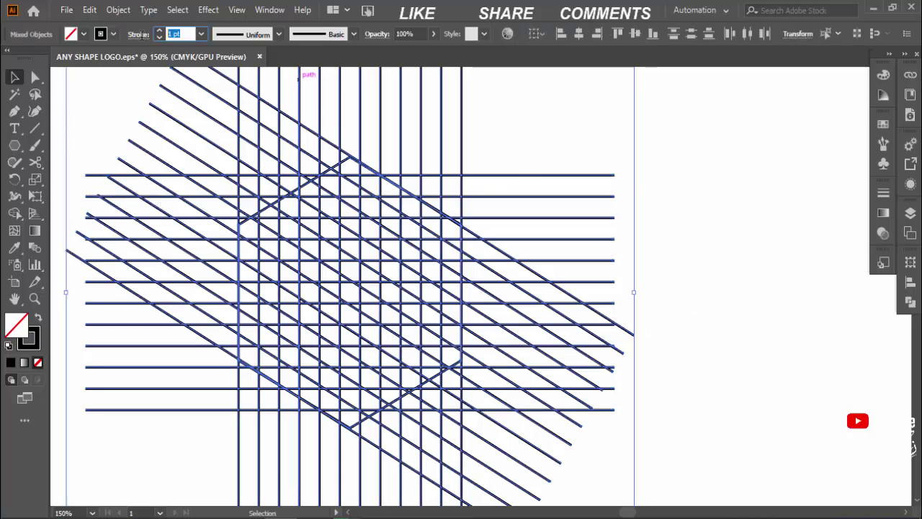
type("0.1")
key("Return")
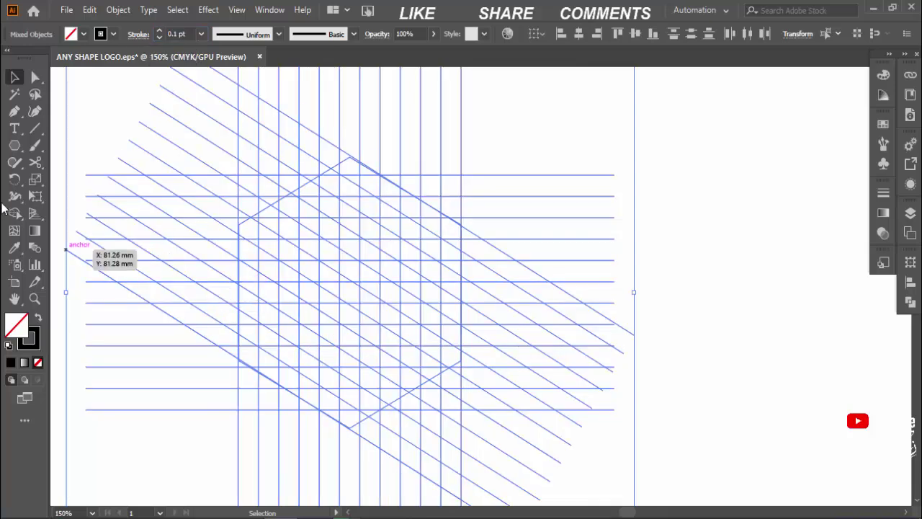
Step: Choose the Shape Builder tool with a black fill and frame the whole hexagon
left_click(15, 213)
left_click(83, 34)
left_click(38, 58)
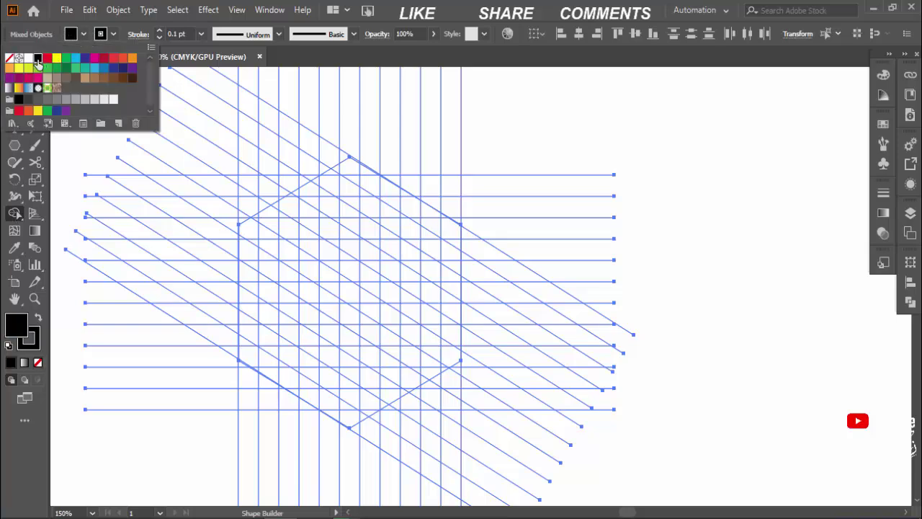
key("Escape")
key("ctrl+plus")
key("ctrl+plus")
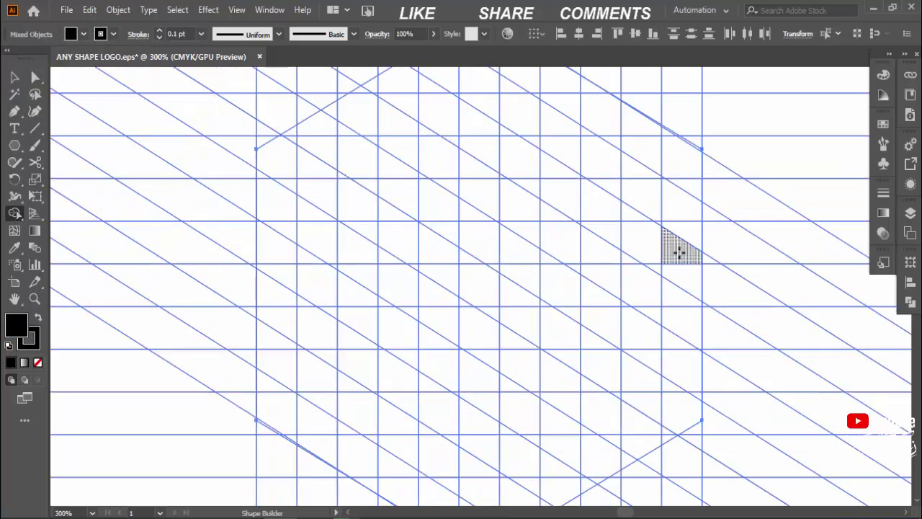
key("ctrl+minus")
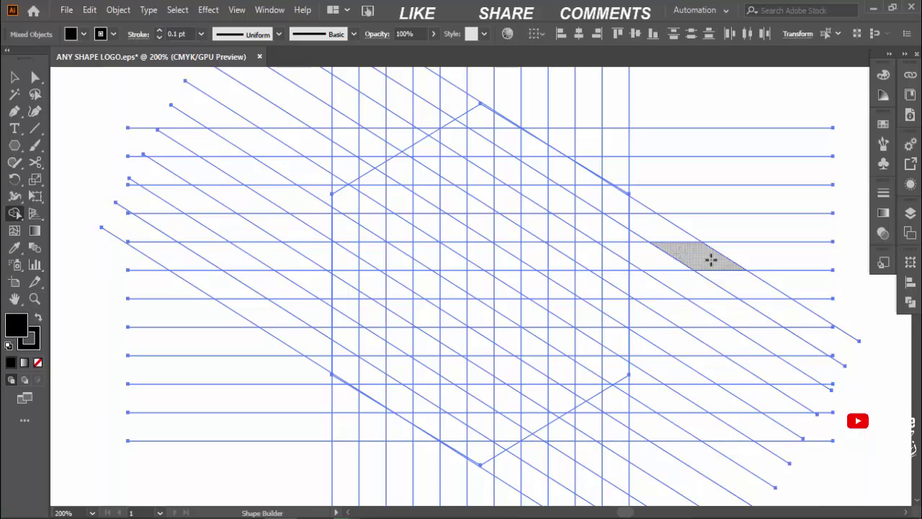
scroll(613, 286, "right", 4)
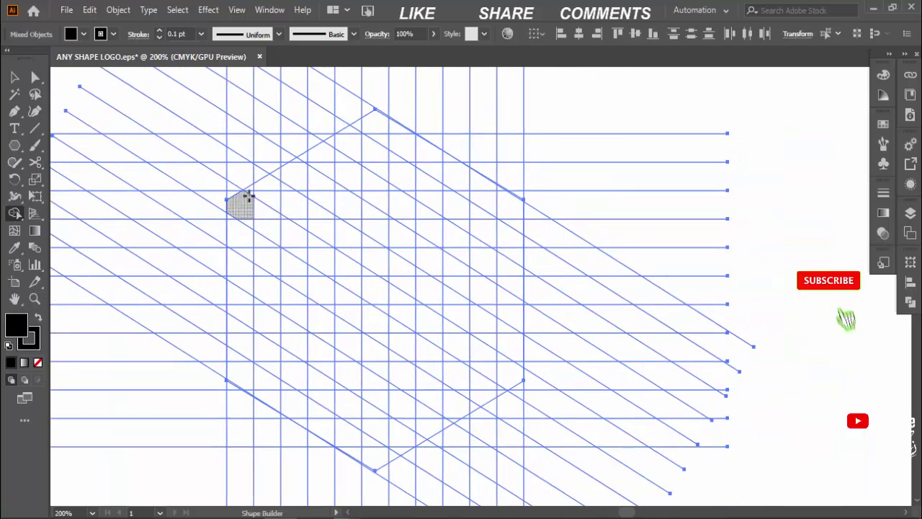
Step: Merge grid cells into the black left letter stroke with its foot and the second column
left_click_drag(250, 189, 245, 387)
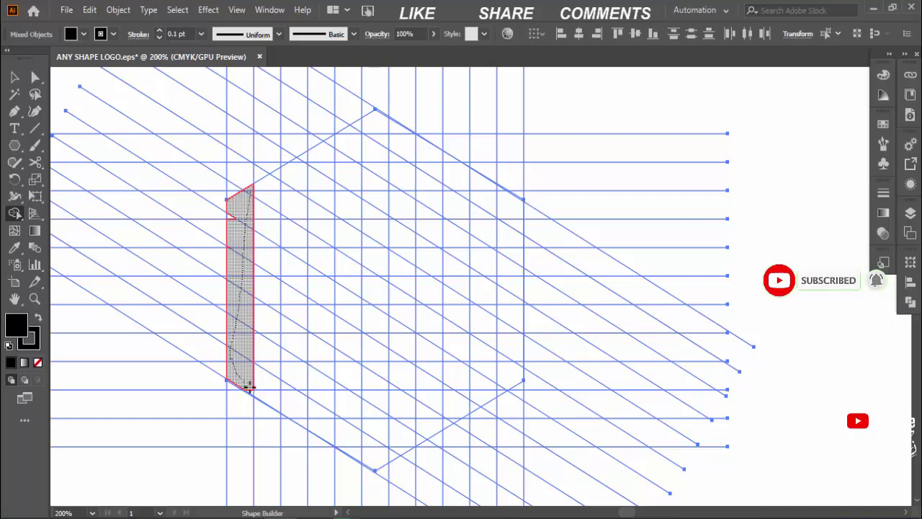
left_click_drag(255, 382, 298, 406)
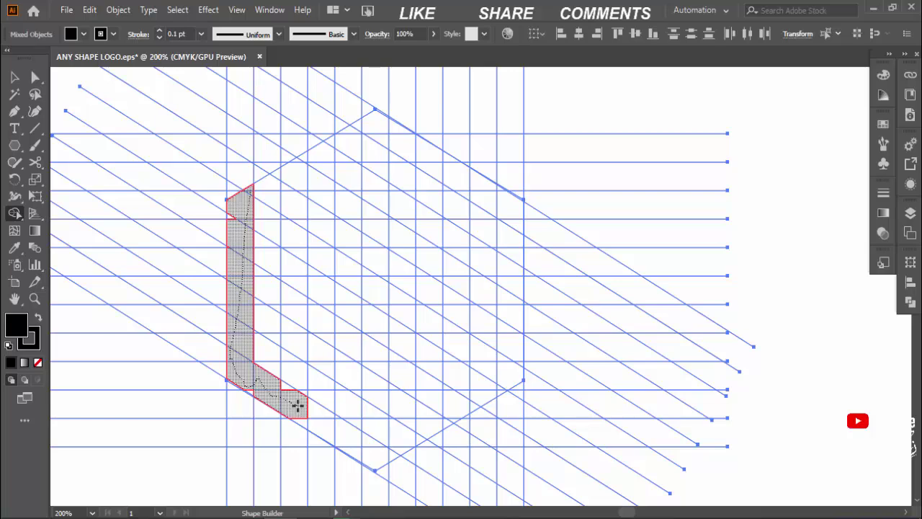
left_click_drag(297, 406, 298, 406)
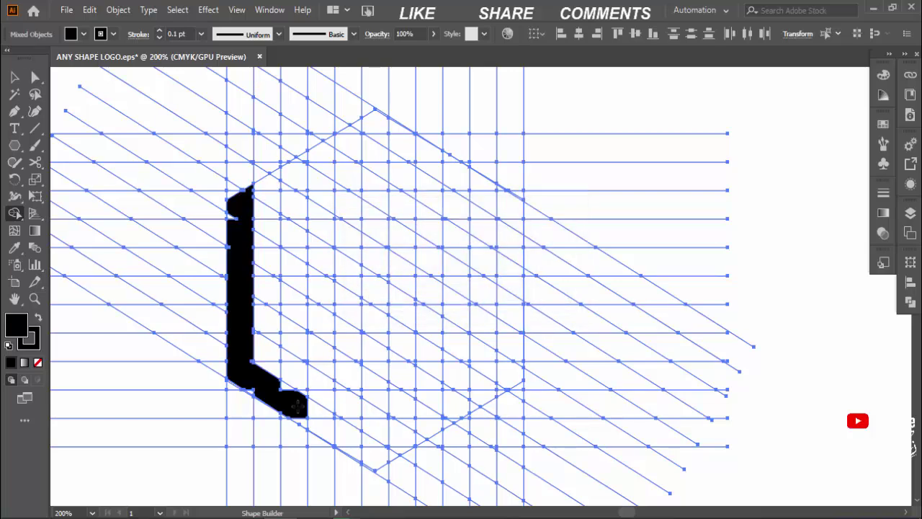
left_click_drag(305, 154, 299, 397)
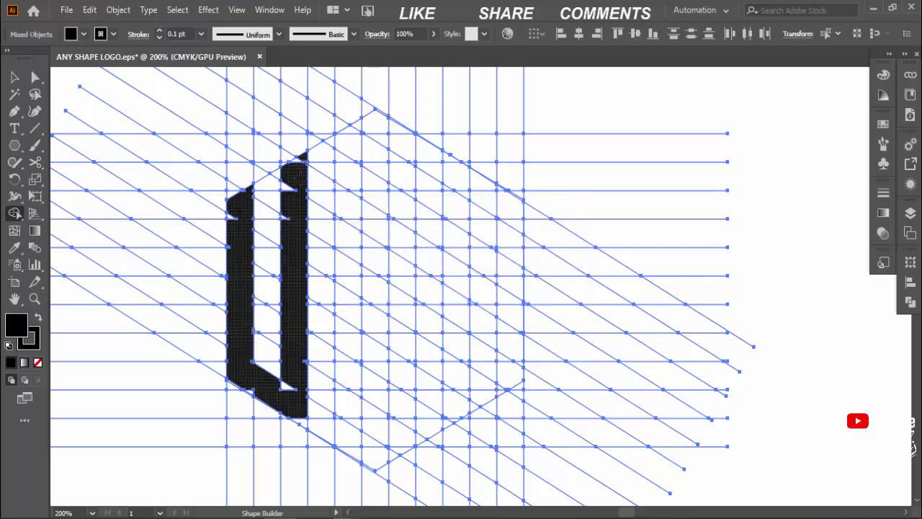
left_click(301, 157)
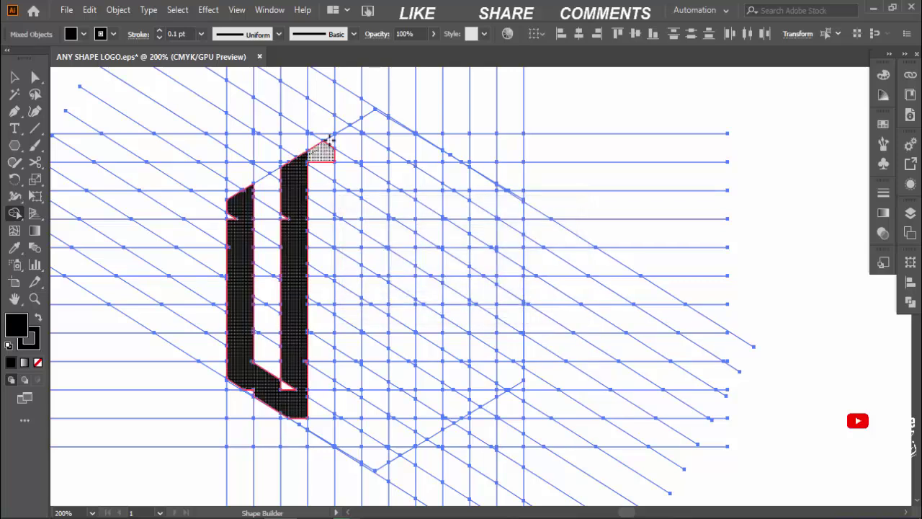
Step: Fill the top triangle, third column and right vertical strip black, removing unwanted bottom shapes
mouse_move(324, 148)
left_mouse_down()
mouse_move(344, 200)
mouse_move(351, 435)
left_mouse_up()
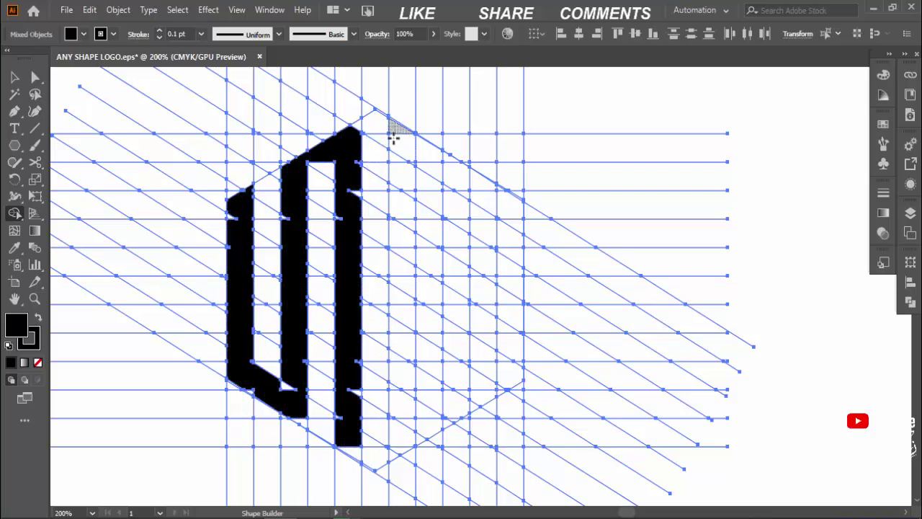
left_click_drag(394, 136, 398, 435)
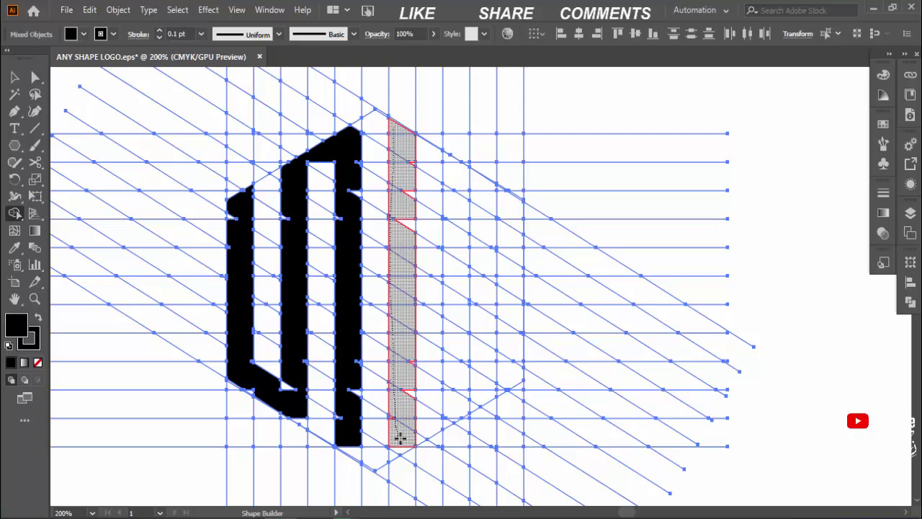
mouse_move(407, 438)
left_mouse_down()
mouse_move(512, 435)
mouse_move(509, 169)
left_mouse_up()
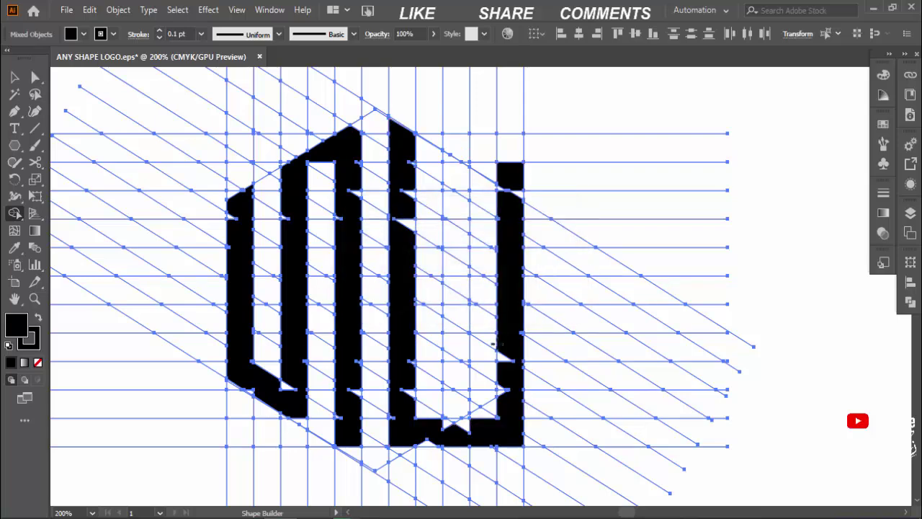
left_click(513, 338, "alt")
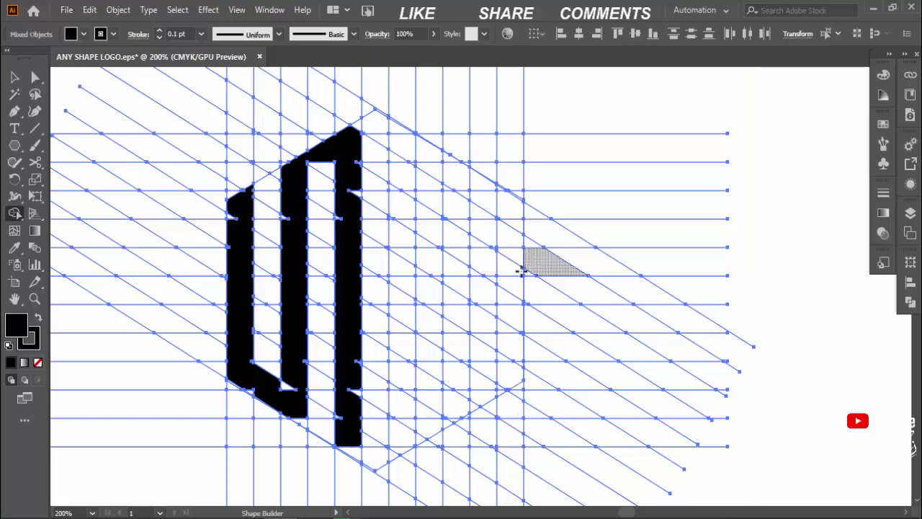
left_click_drag(372, 441, 504, 437)
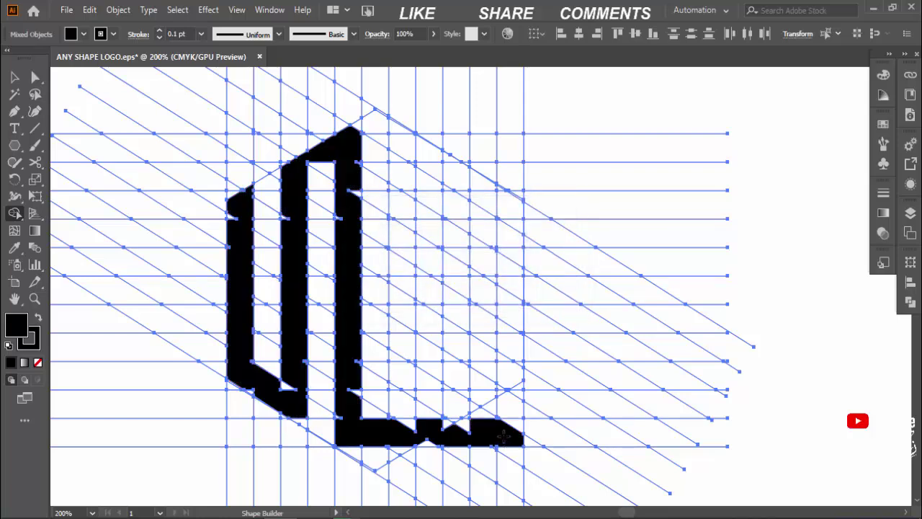
left_click(503, 435, "alt")
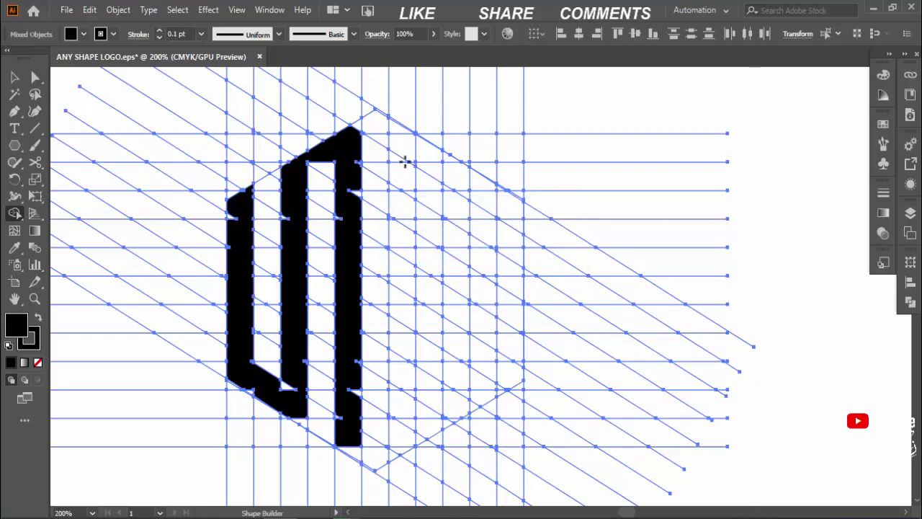
mouse_move(397, 128)
left_mouse_down()
mouse_move(403, 431)
mouse_move(508, 436)
mouse_move(504, 197)
mouse_move(503, 216)
left_mouse_up()
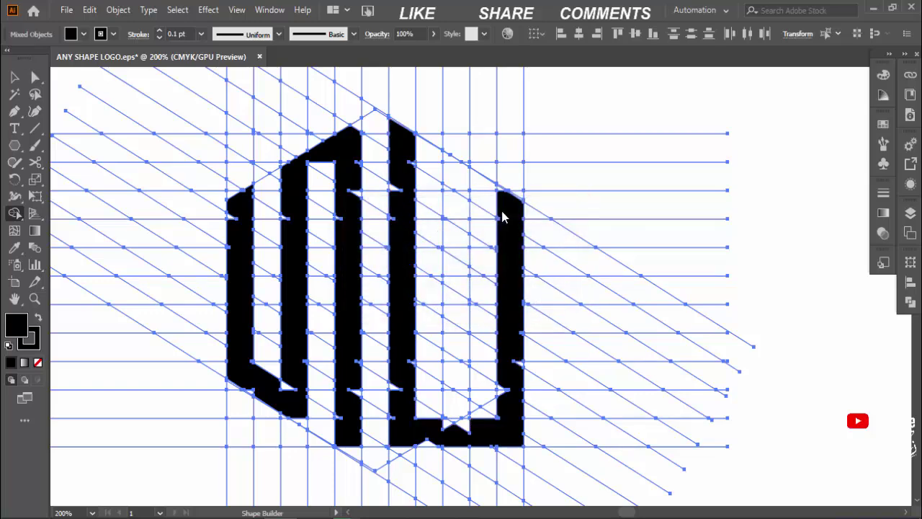
Step: Zoom in on the letter edges and merge a small white gap triangle into the letter
key("ctrl+plus")
key("ctrl+plus")
key("ctrl+plus")
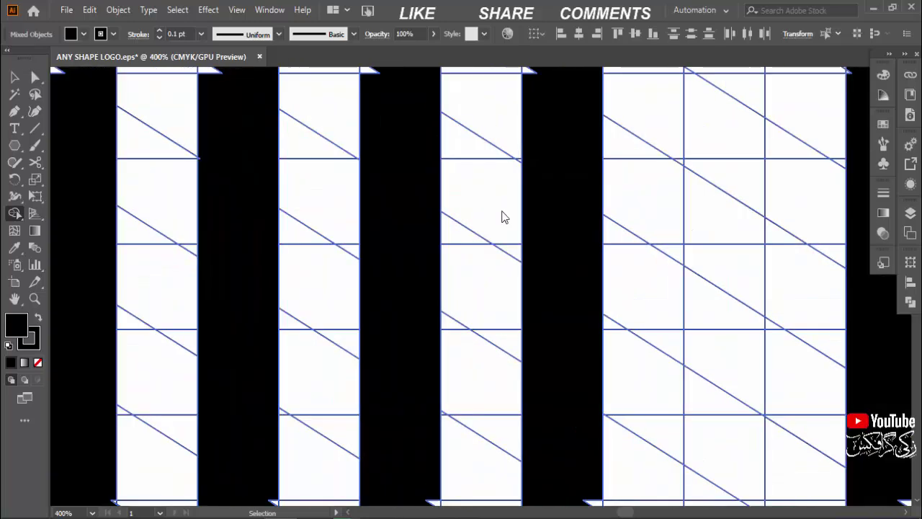
scroll(394, 258, "up", 3)
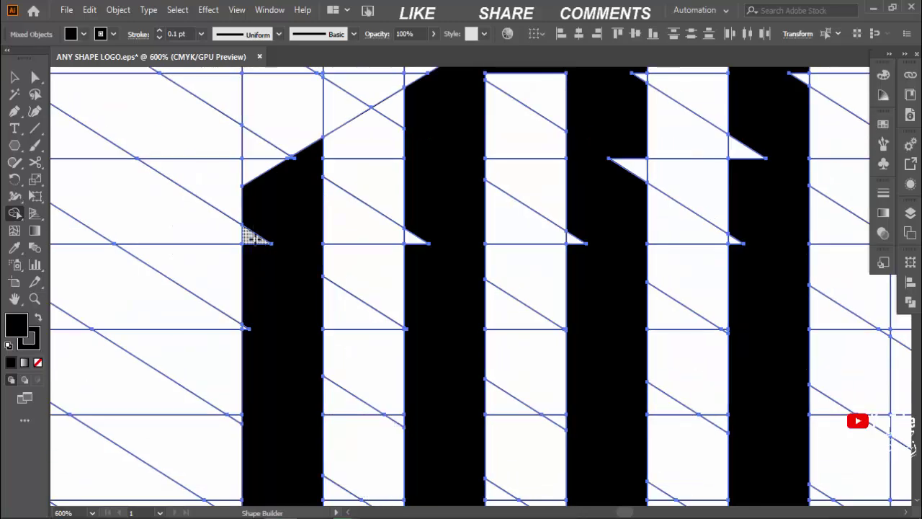
scroll(280, 295, "up", 3)
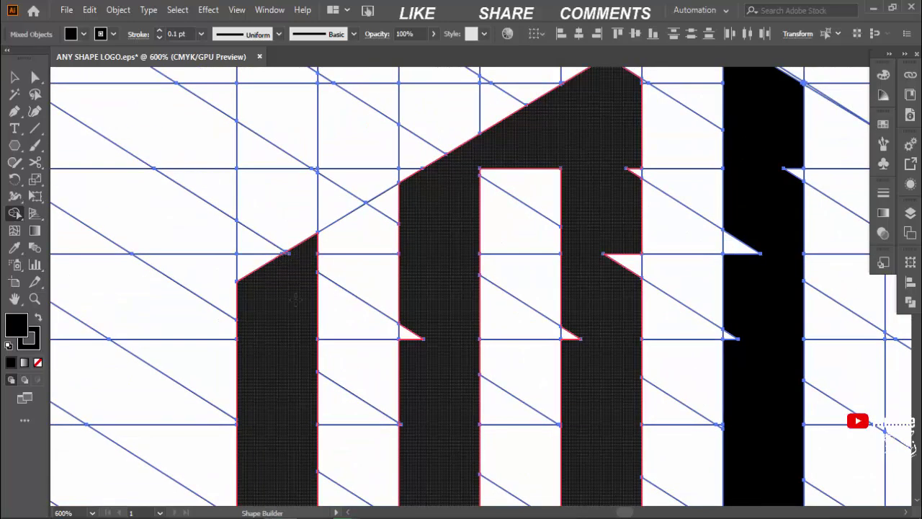
left_click_drag(286, 254, 274, 198)
key("ctrl+plus")
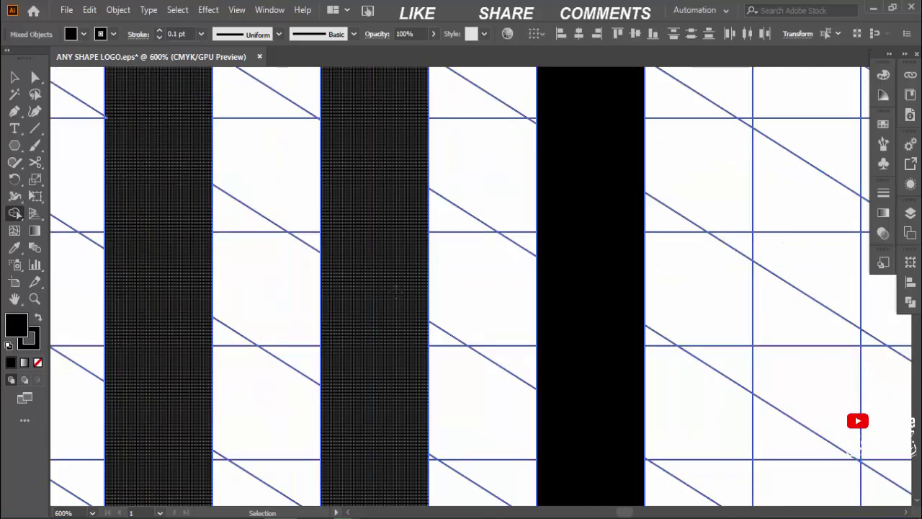
key("ctrl+plus")
scroll(570, 350, "right", 2)
scroll(517, 298, "down", 2)
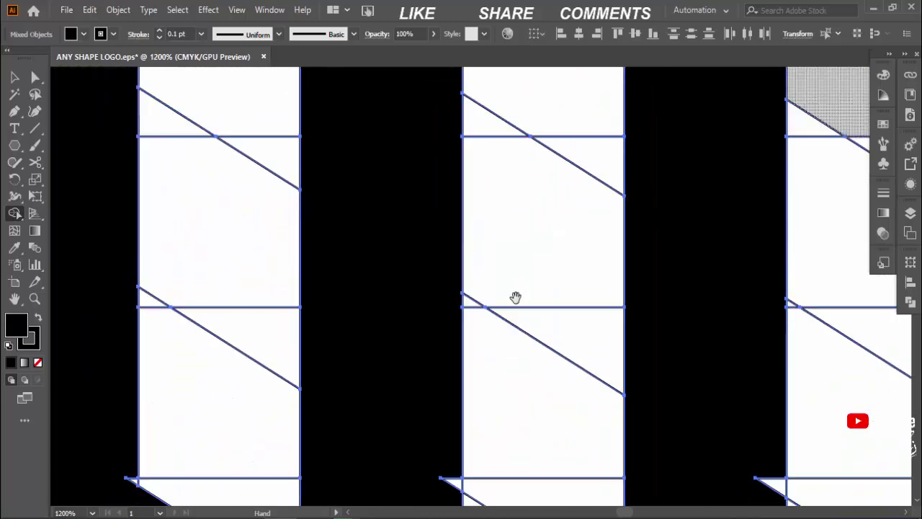
key("ctrl+plus")
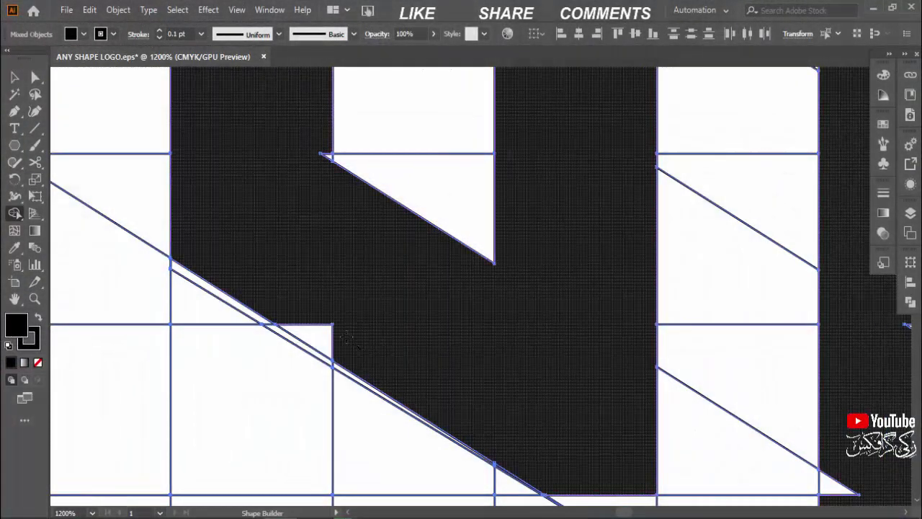
left_click_drag(348, 342, 306, 338)
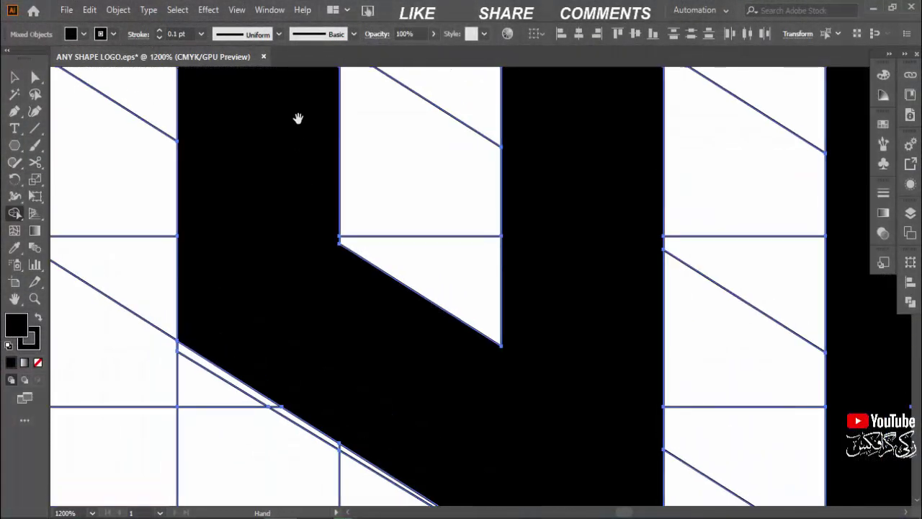
Step: Find the bars with white triangles and merge them into the left and right black bars
left_click_drag(298, 118, 301, 259)
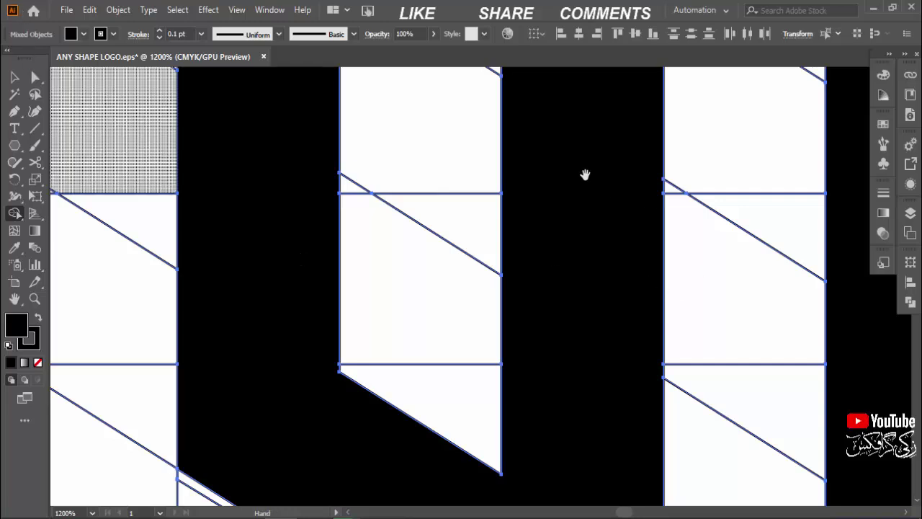
mouse_move(585, 174)
left_mouse_down()
mouse_move(545, 132)
mouse_move(612, 365)
mouse_move(334, 302)
left_mouse_up()
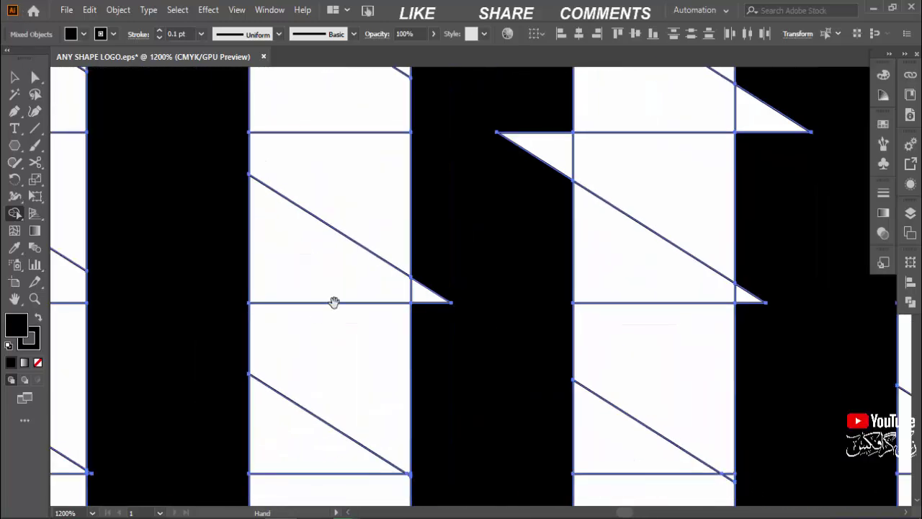
mouse_move(432, 354)
left_mouse_down()
mouse_move(498, 375)
mouse_move(316, 383)
mouse_move(359, 302)
left_mouse_up()
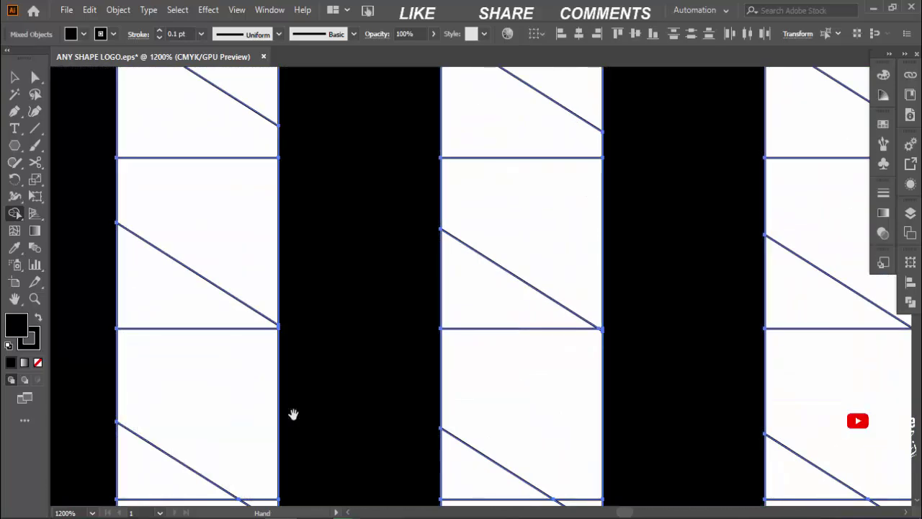
mouse_move(293, 415)
left_mouse_down()
mouse_move(363, 411)
mouse_move(373, 59)
left_mouse_up()
mouse_move(374, 250)
left_mouse_down()
mouse_move(194, 145)
mouse_move(287, 117)
left_mouse_up()
left_click_drag(453, 339, 421, 321)
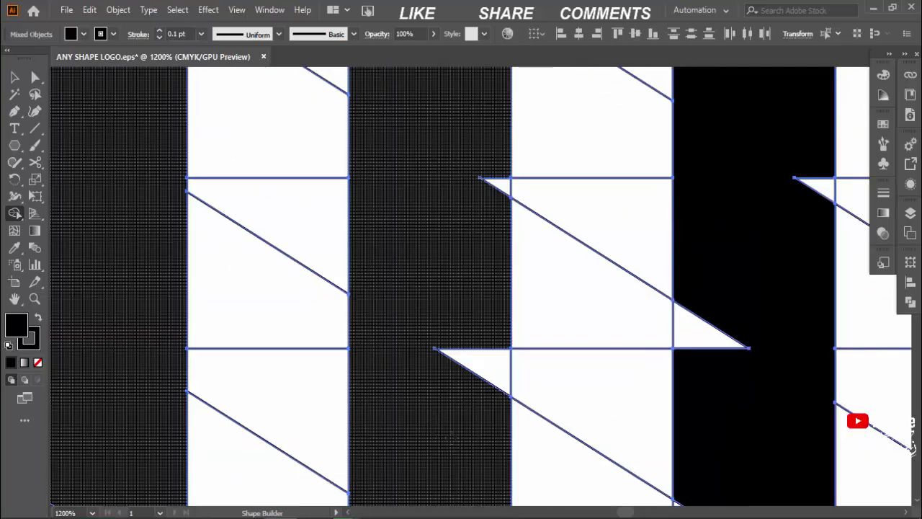
left_click_drag(220, 434, 418, 288)
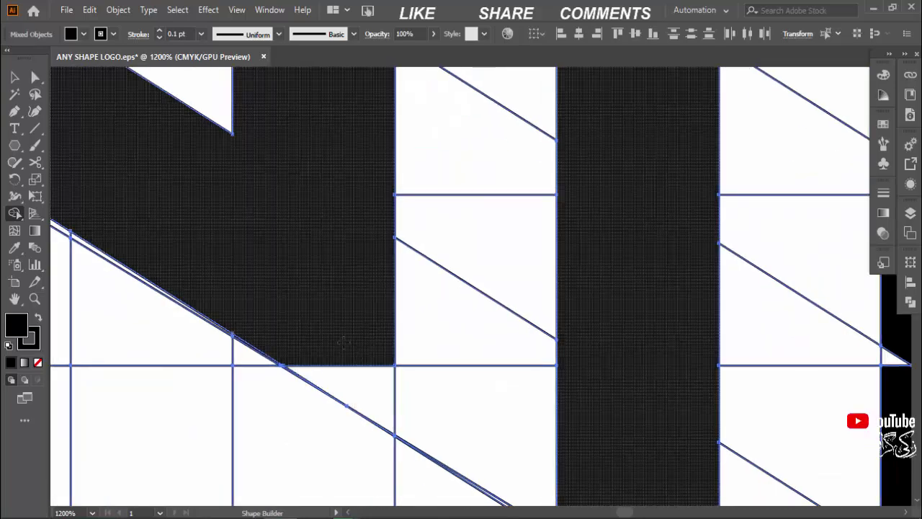
left_click_drag(312, 368, 278, 291)
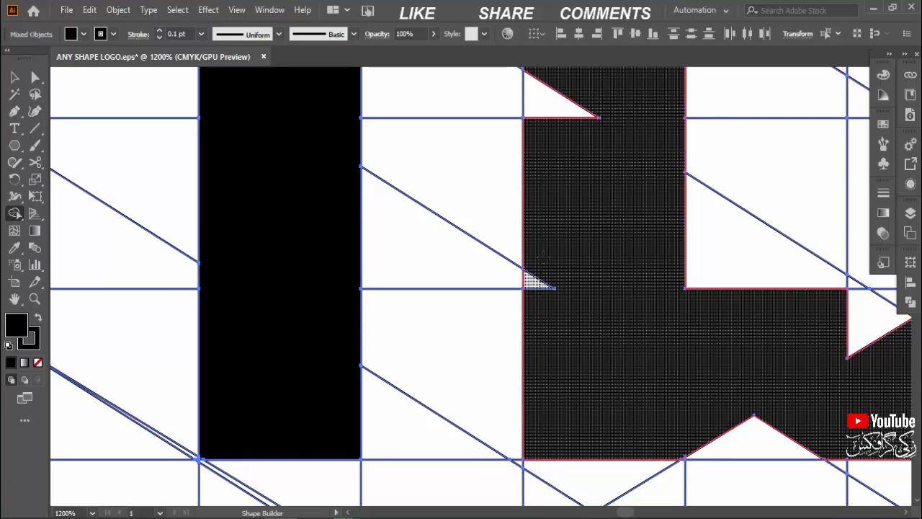
left_click_drag(548, 329, 303, 123)
left_click_drag(347, 154, 344, 291)
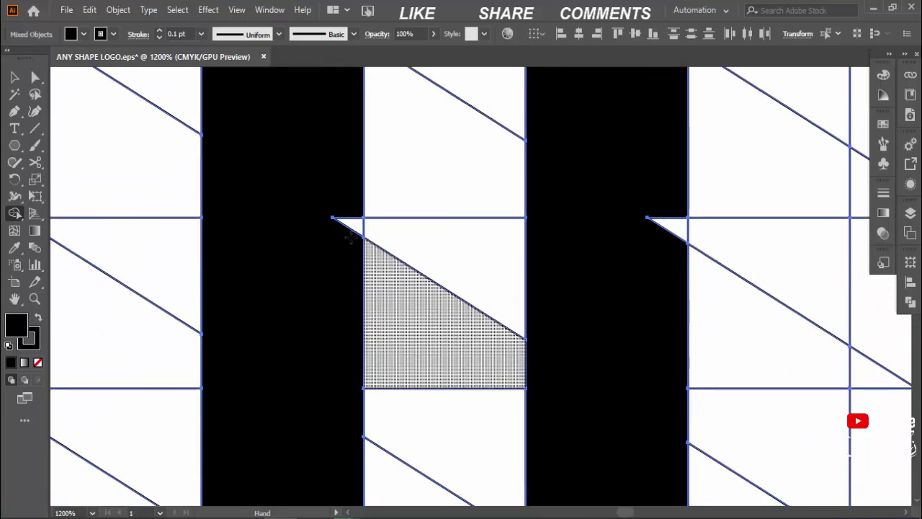
mouse_move(668, 275)
left_mouse_down()
mouse_move(606, 320)
mouse_move(585, 278)
mouse_move(575, 369)
left_mouse_up()
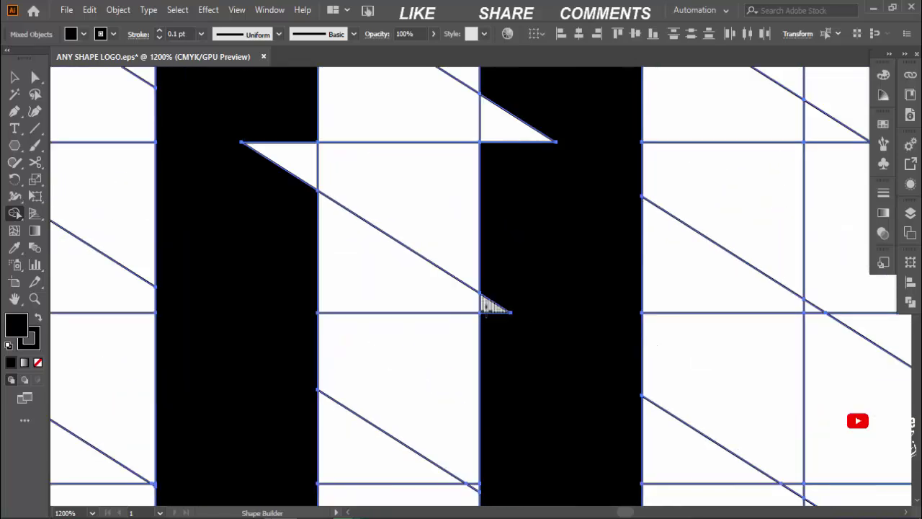
left_click_drag(296, 159, 238, 216)
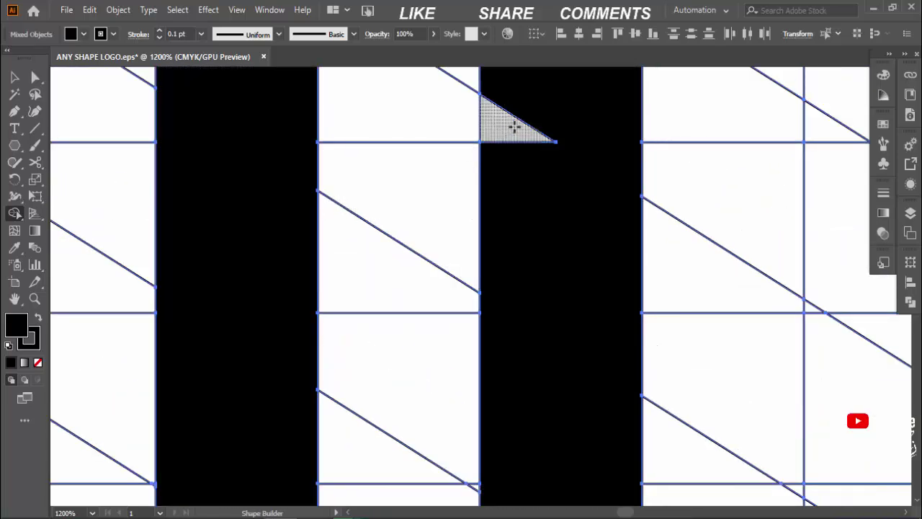
left_click_drag(515, 126, 519, 319)
Step: Fill the left shape's lower-right notch and merge its top triangle into it
scroll(574, 319, "up", 3)
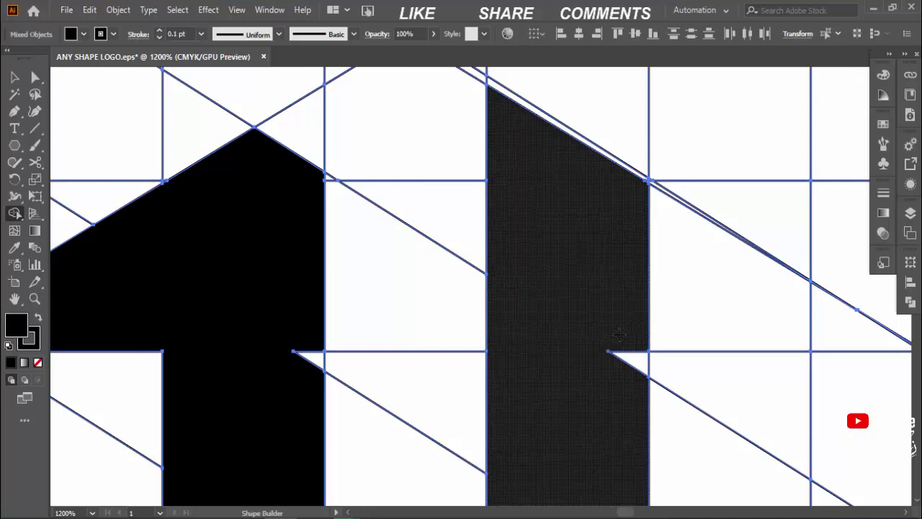
left_click_drag(310, 361, 307, 216)
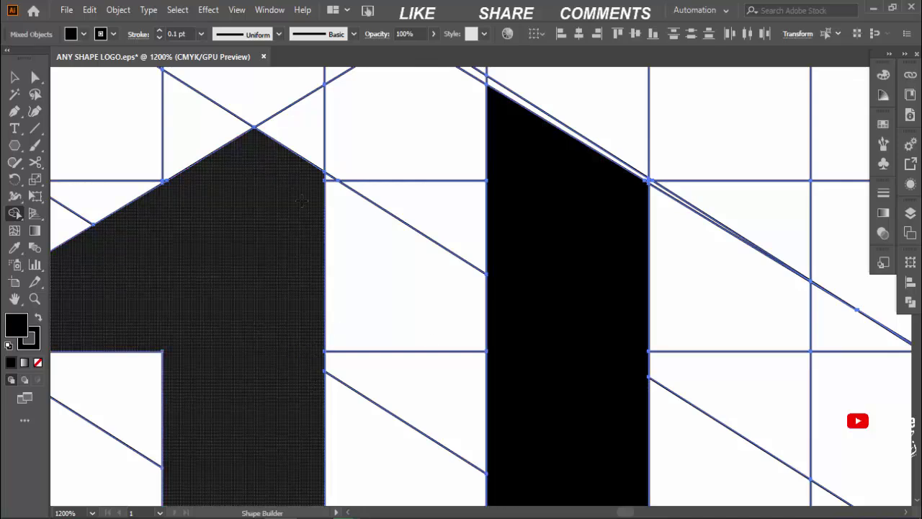
left_click_drag(317, 126, 281, 186)
left_click_drag(255, 232, 221, 297)
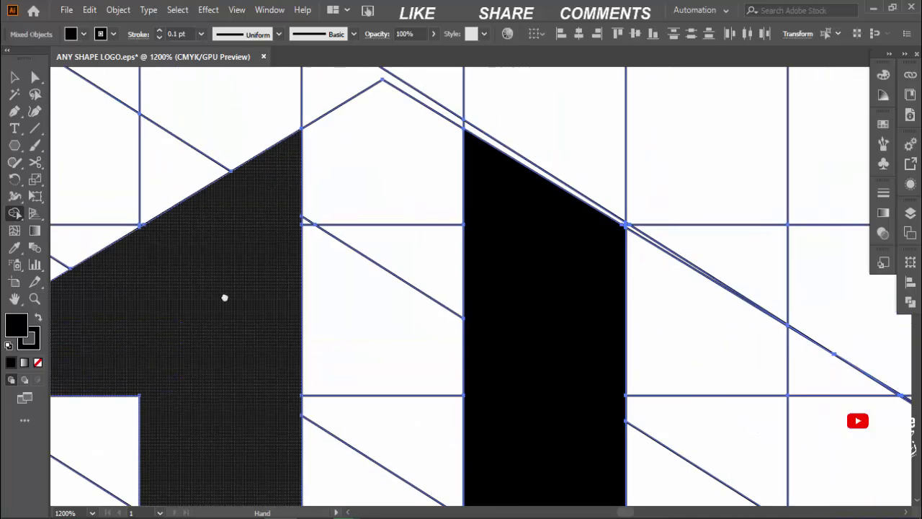
left_click_drag(554, 423, 453, 181)
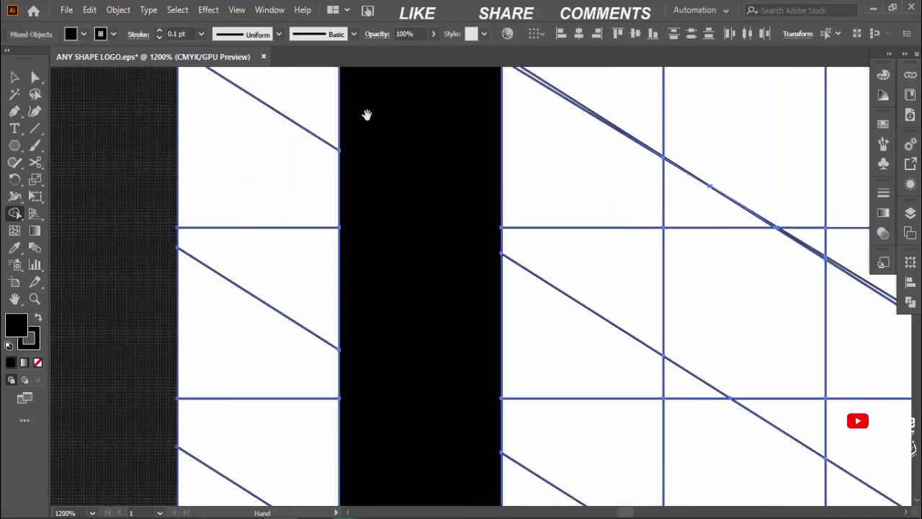
scroll(472, 228, "down", 1)
Step: Merge the U with its small notch triangles into one solid shape
scroll(472, 228, "down", 2)
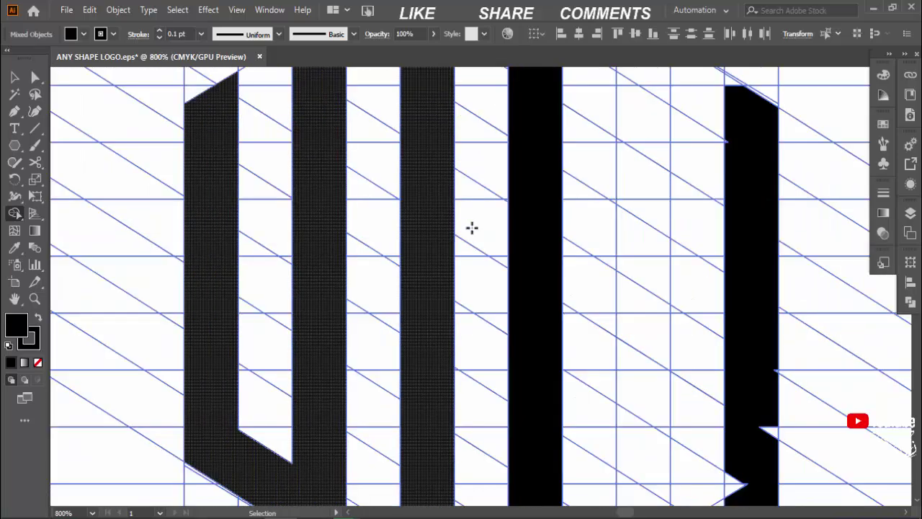
left_click_drag(651, 311, 575, 156)
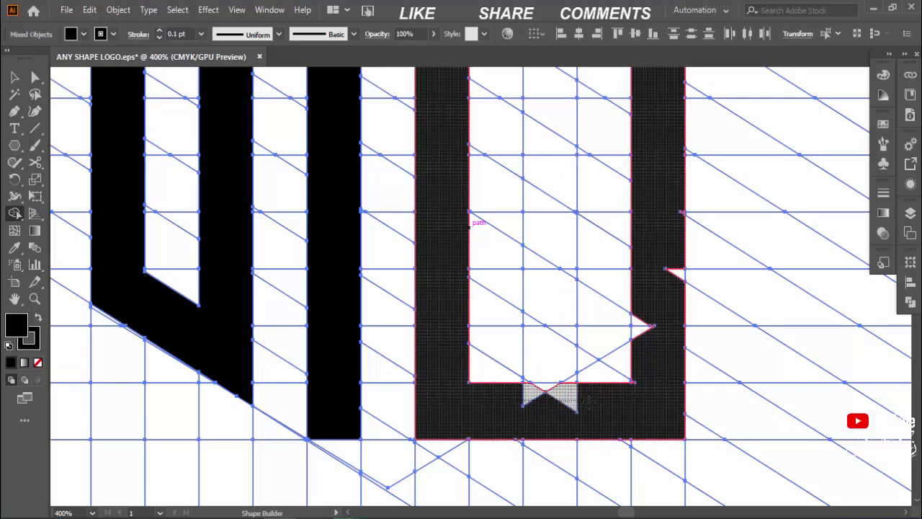
left_click_drag(587, 401, 651, 326)
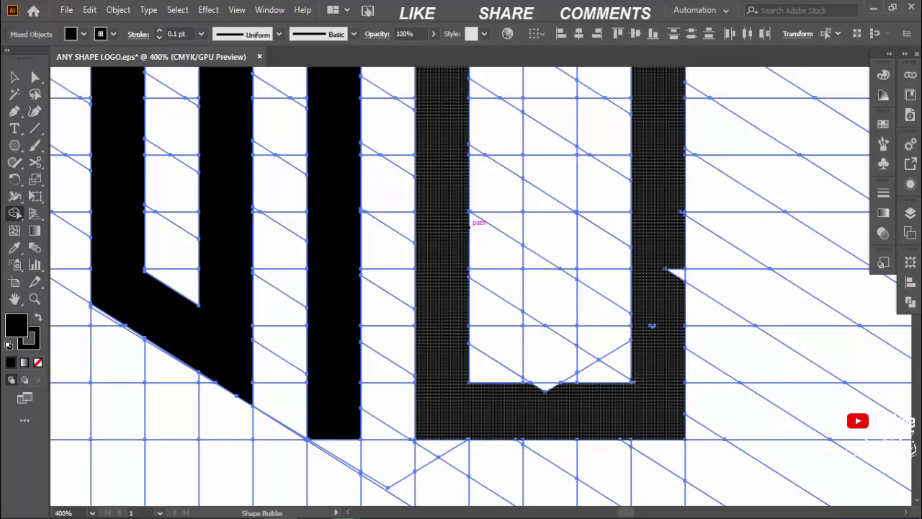
left_click(634, 380)
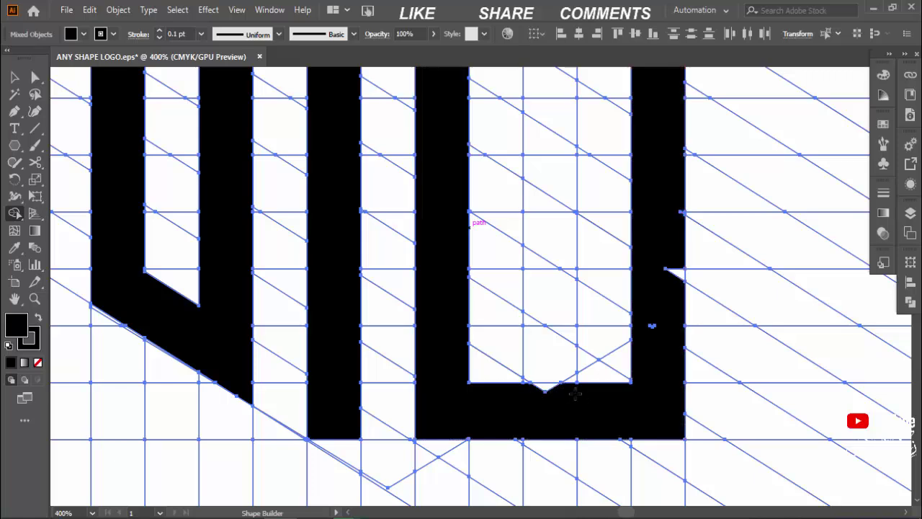
mouse_move(639, 387)
left_mouse_down()
mouse_move(594, 405)
mouse_move(589, 423)
left_mouse_up()
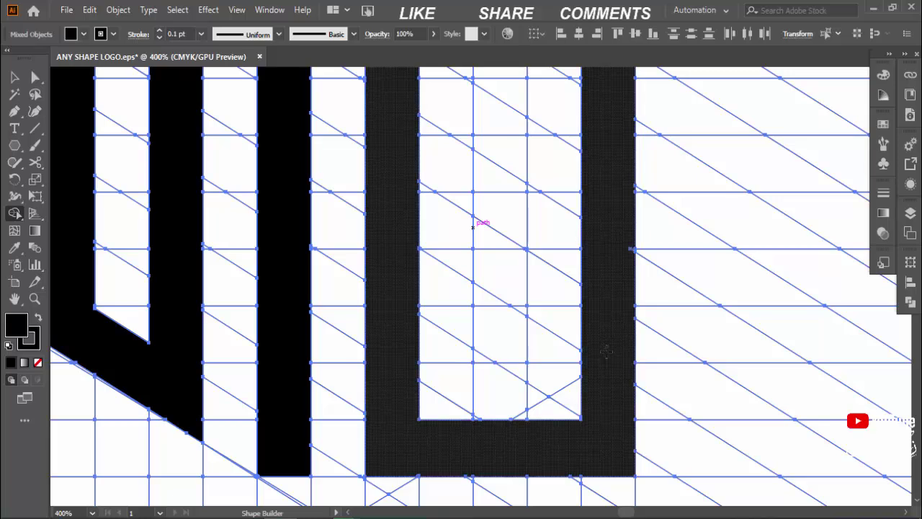
left_click_drag(607, 351, 621, 349)
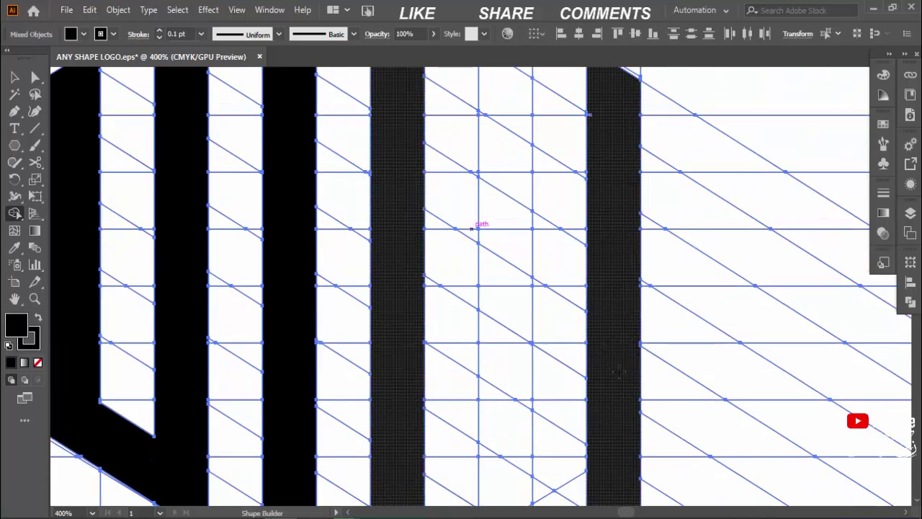
Step: At 800% zoom, merge the triangle above the slanted-top bar into that bar
key("ctrl+plus")
mouse_move(731, 375)
left_mouse_down()
mouse_move(484, 288)
mouse_move(478, 348)
mouse_move(518, 310)
left_mouse_up()
mouse_move(511, 214)
left_mouse_down()
mouse_move(509, 180)
mouse_move(524, 229)
left_mouse_up()
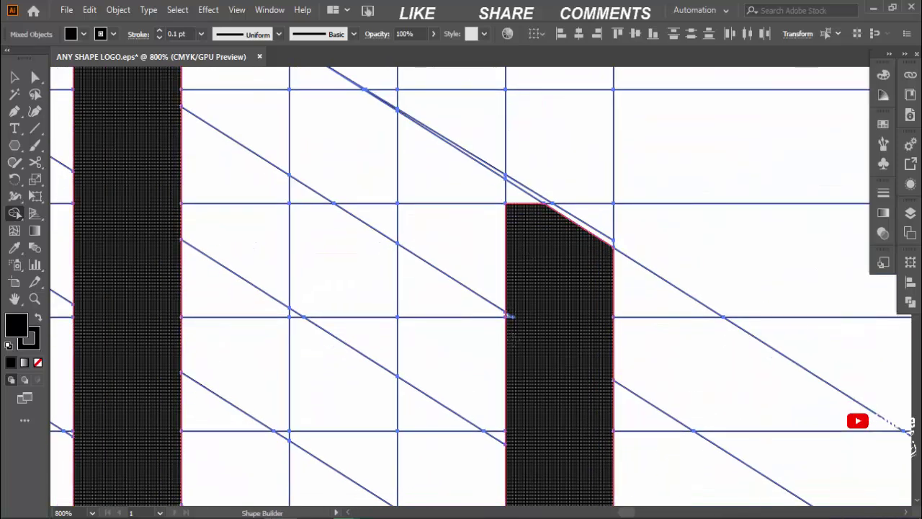
left_click_drag(506, 189, 578, 294)
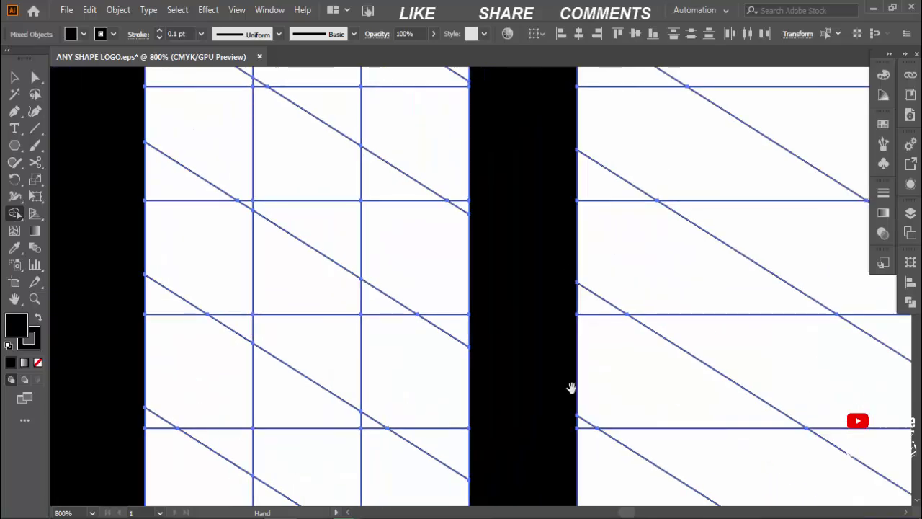
scroll(535, 442, "down", 5)
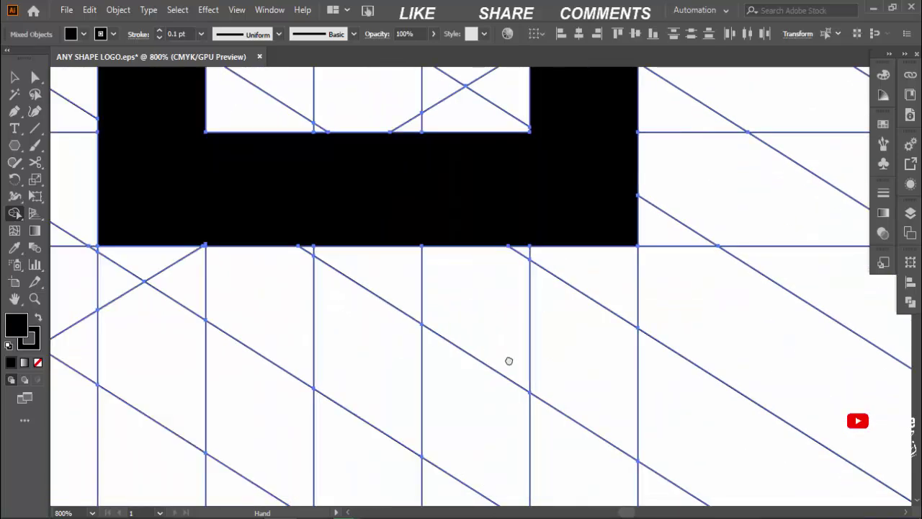
Step: Check the bars and diagonal top edge, then zoom out to 100% to see logo and grid
left_click_drag(200, 188, 387, 253)
left_click_drag(421, 278, 629, 367)
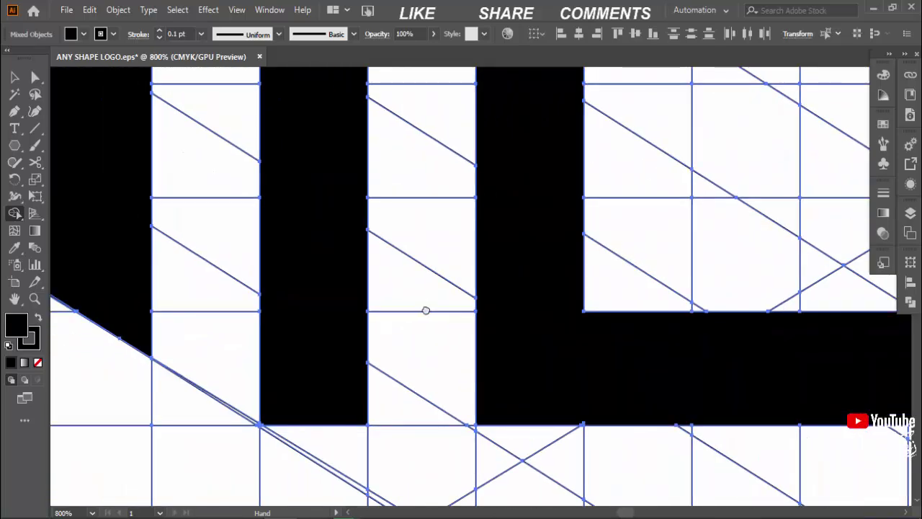
left_click_drag(426, 309, 633, 371)
left_click_drag(430, 164, 502, 429)
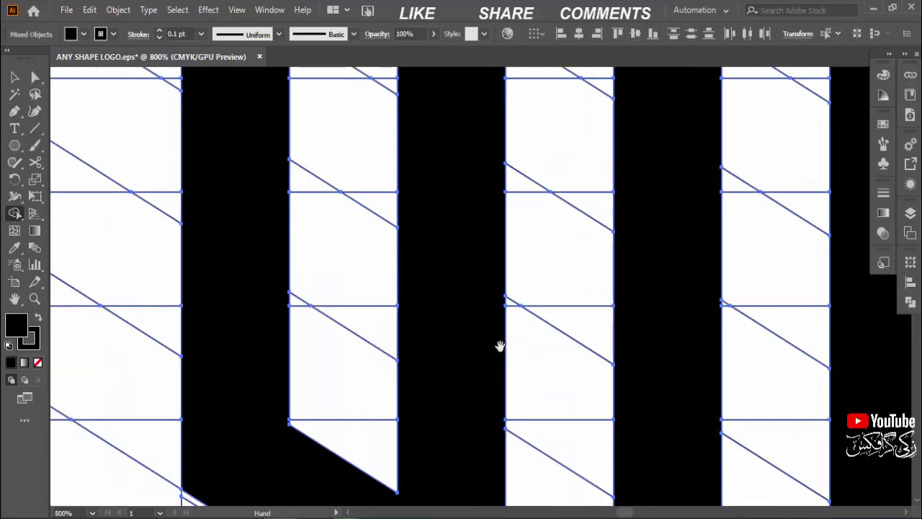
left_click_drag(500, 347, 534, 426)
left_click_drag(511, 255, 512, 405)
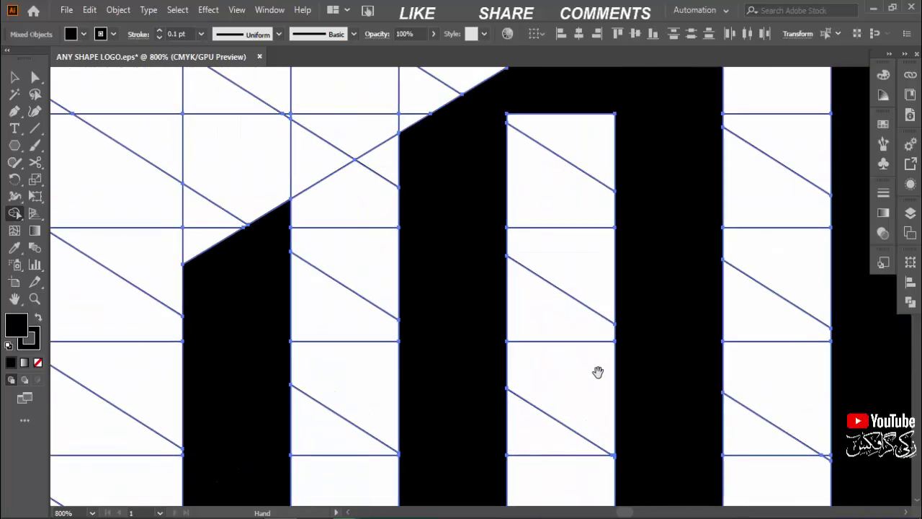
left_click_drag(575, 380, 505, 385)
left_click_drag(524, 348, 510, 405)
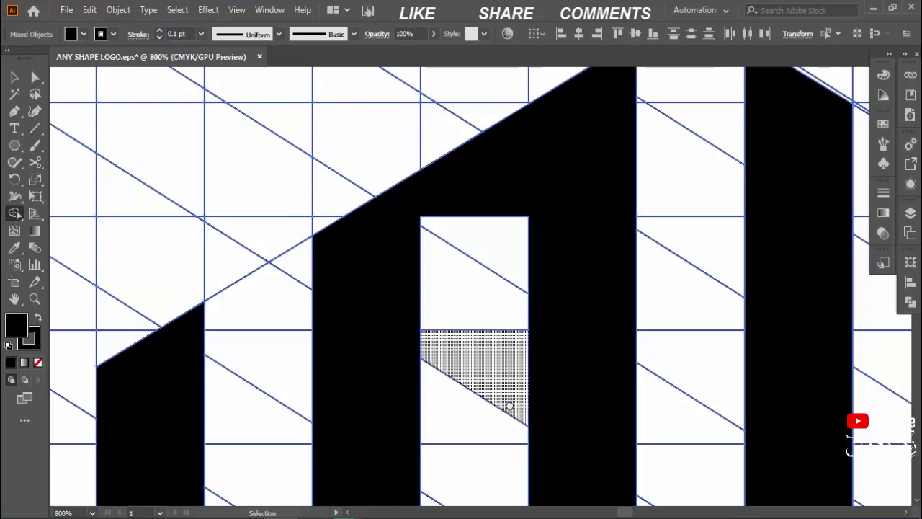
key("ctrl+0")
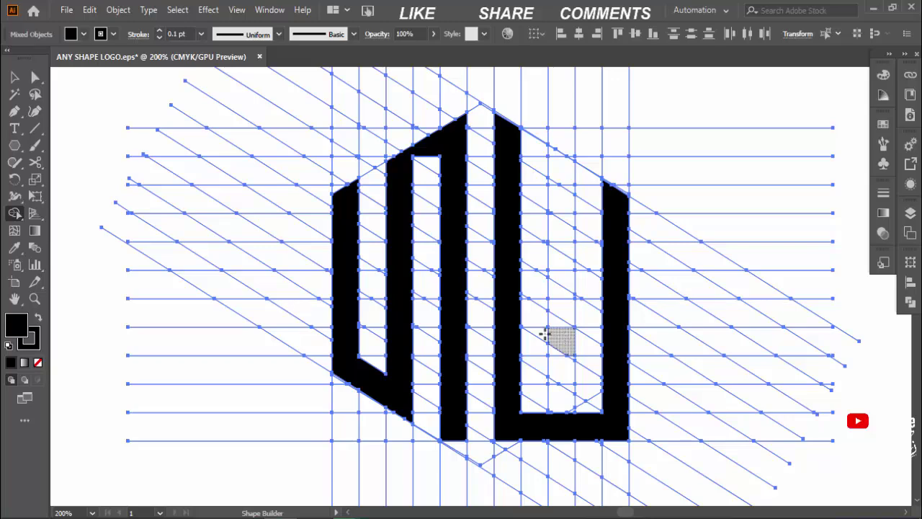
scroll(309, 281, "left", 5)
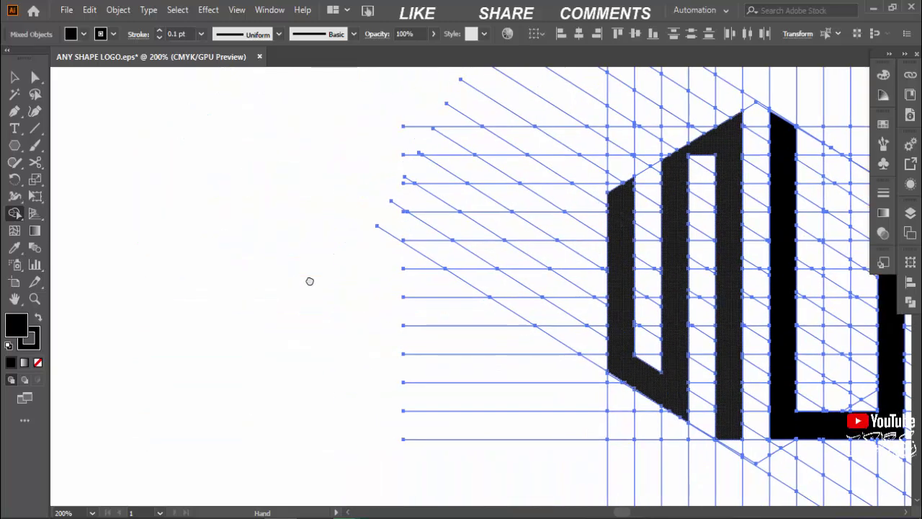
key("ctrl+minus")
key("ctrl+minus")
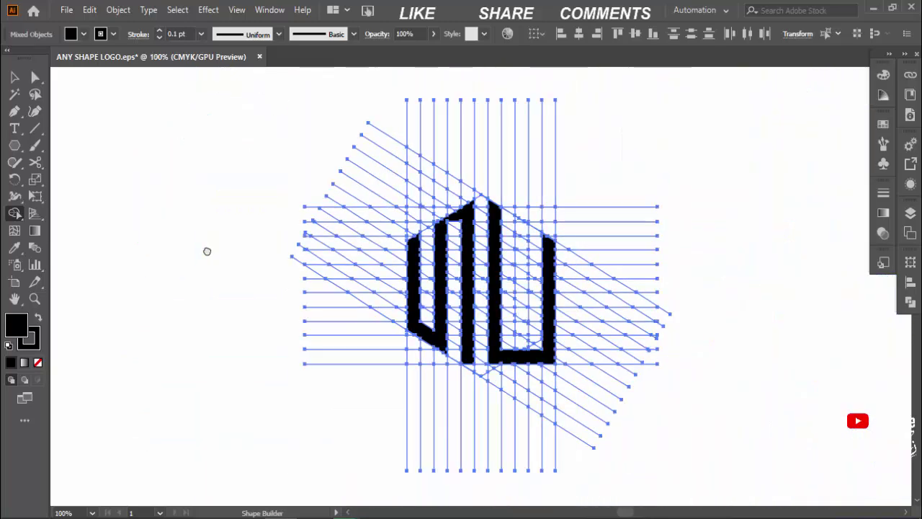
Step: Recentre the view and ungroup the horizontal construction guide lines
left_click_drag(216, 248, 208, 211)
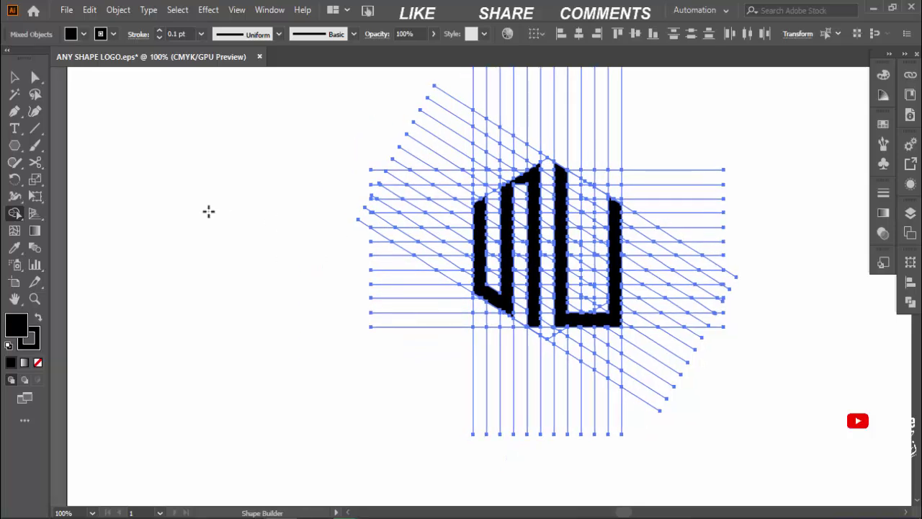
left_click(14, 77)
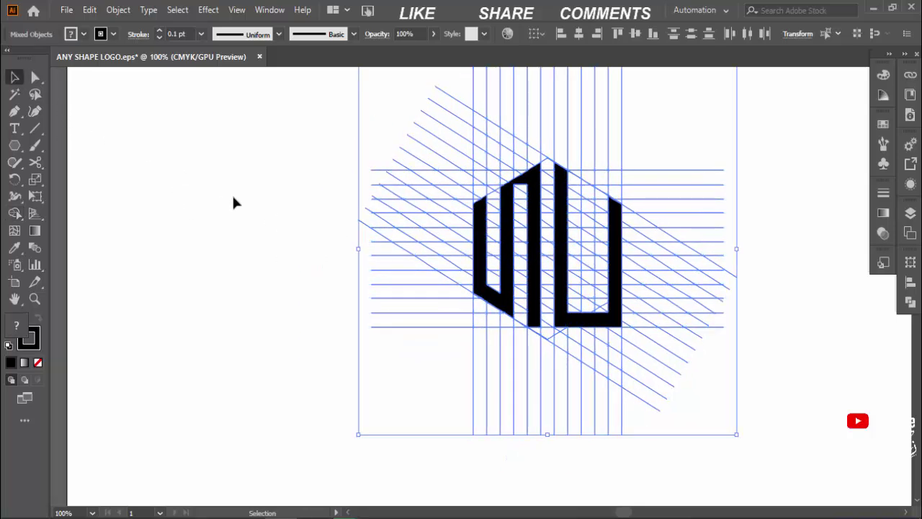
left_click(232, 193)
left_click(506, 314)
right_click(510, 315)
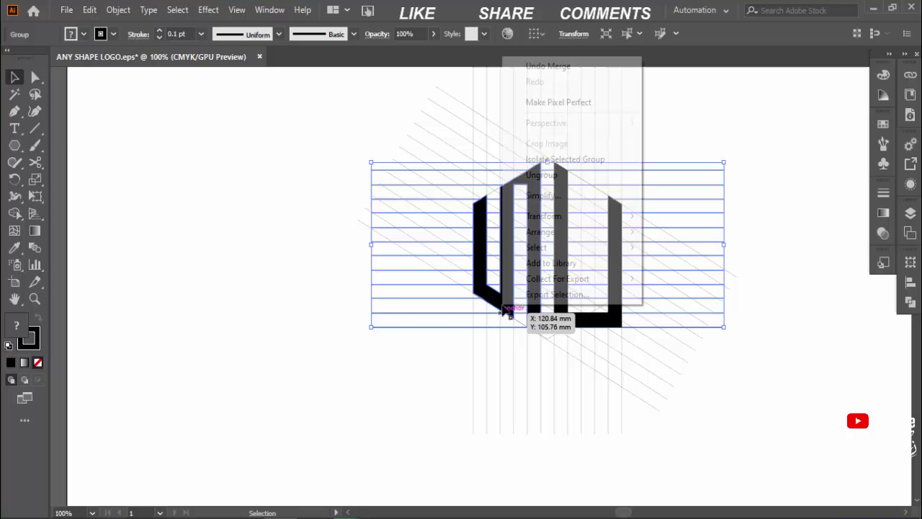
left_click(537, 175)
left_click(547, 276)
left_click(516, 310)
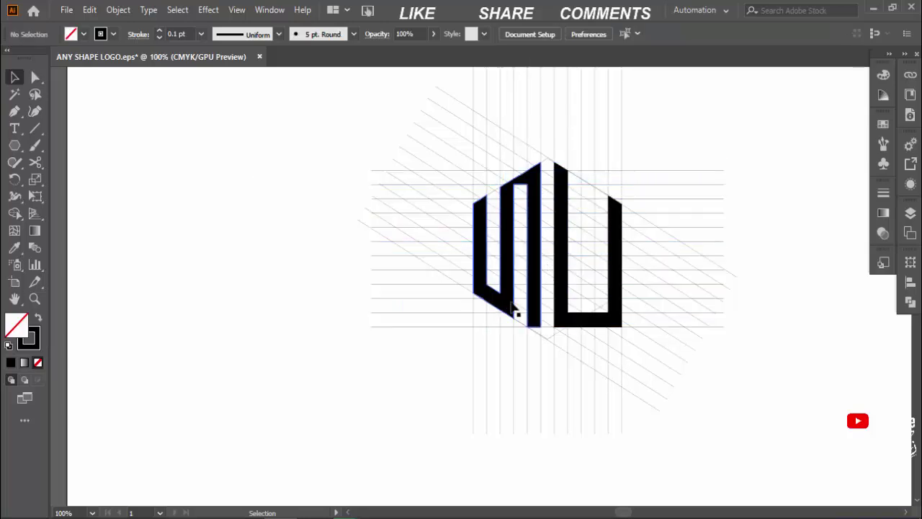
Step: Separate the letter shapes from the diagonal guide-line group and hide selection edges
left_click(579, 324)
right_click(593, 319)
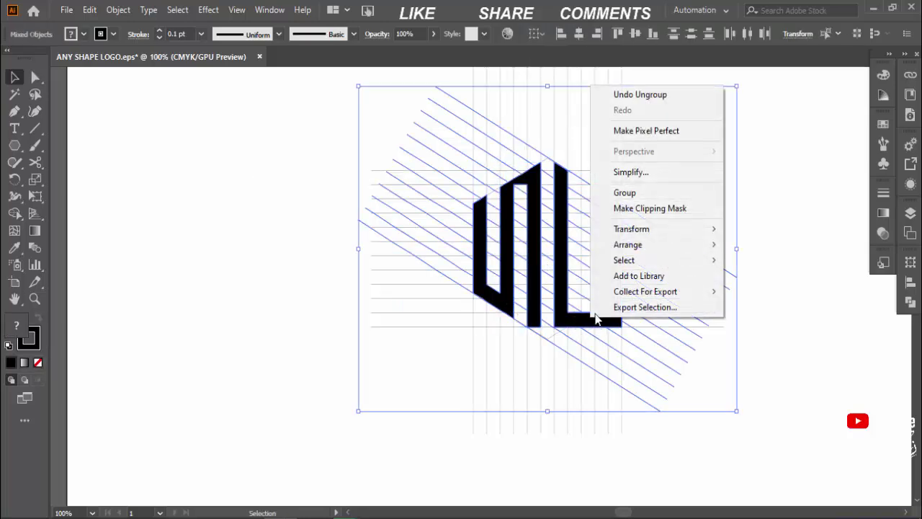
left_click(624, 193)
left_click(265, 224)
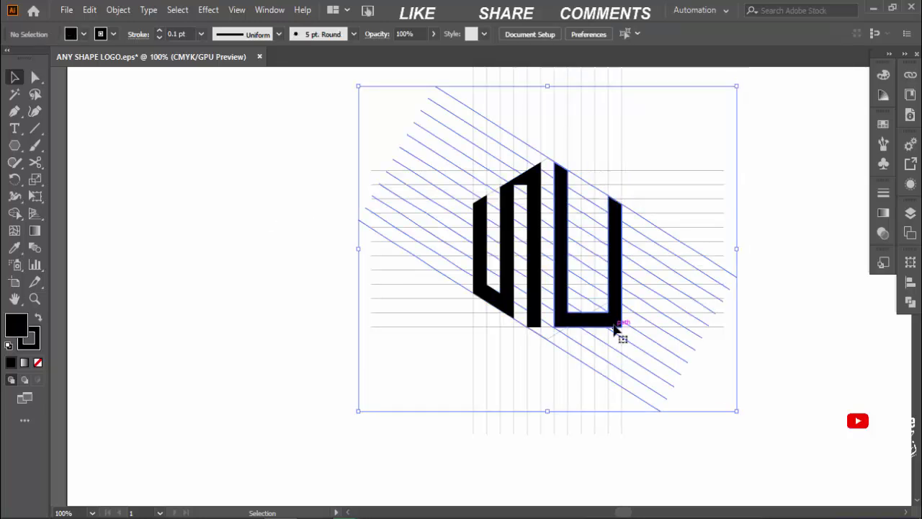
right_click(637, 189)
left_click(654, 193)
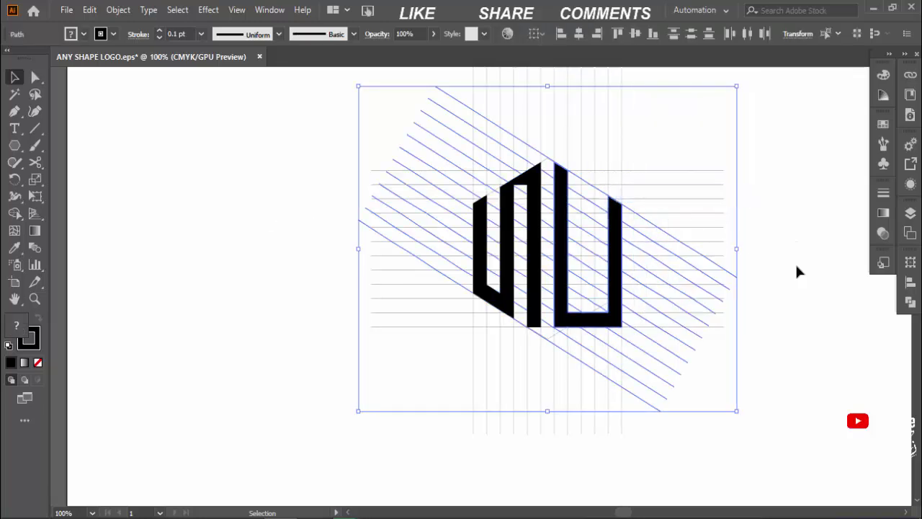
key("ctrl+h")
left_click(607, 303)
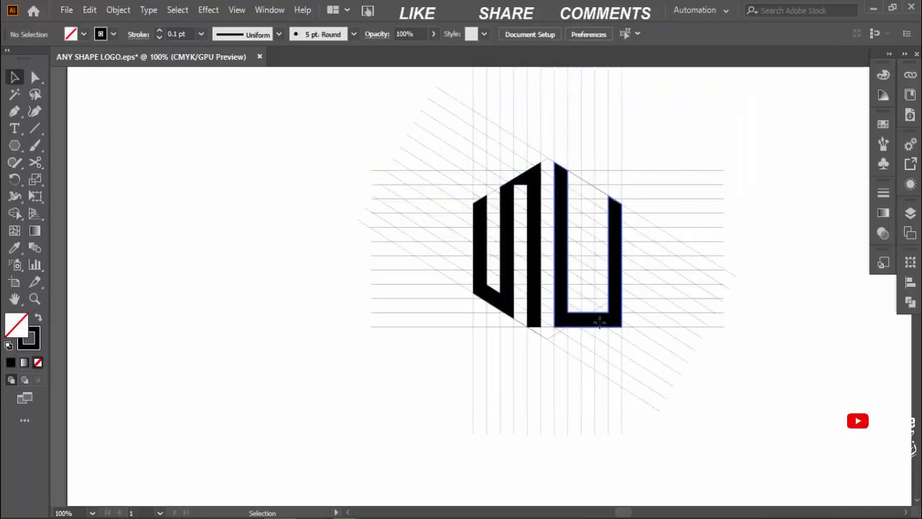
Step: Select the S and U letter shapes and move them left off the grid
double_click(539, 310)
left_click(342, 255)
double_click(391, 260)
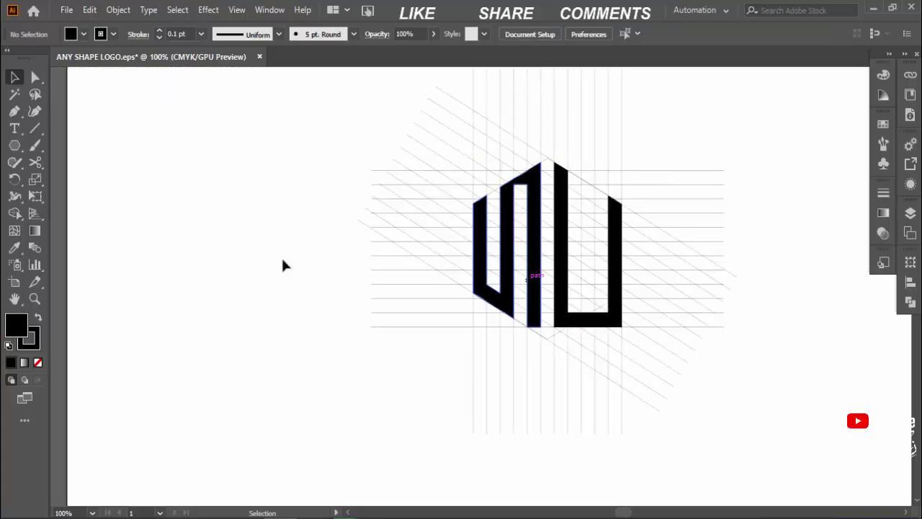
left_click(564, 323)
left_click(531, 320, "shift")
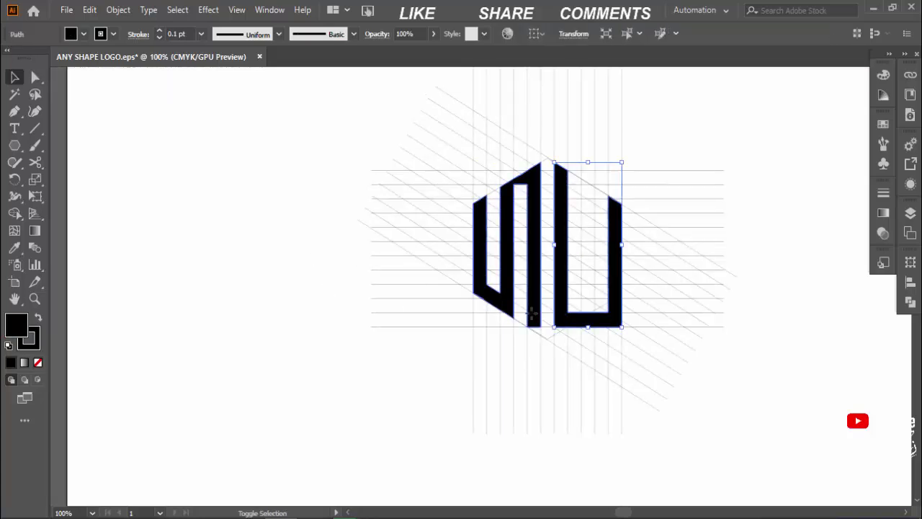
left_click_drag(532, 319, 186, 304)
Step: Delete the construction grid lines and move the logo back to the artboard middle
left_click(764, 358)
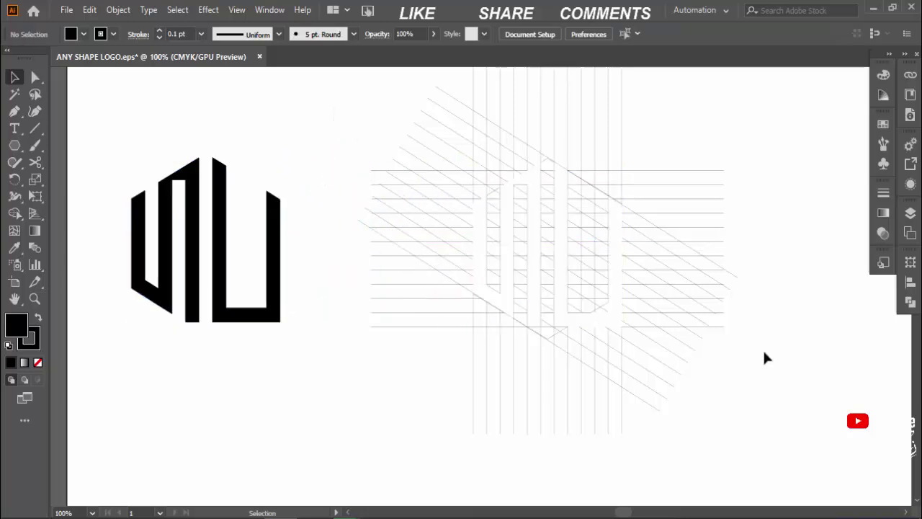
left_click_drag(764, 359, 834, 402)
key("Delete")
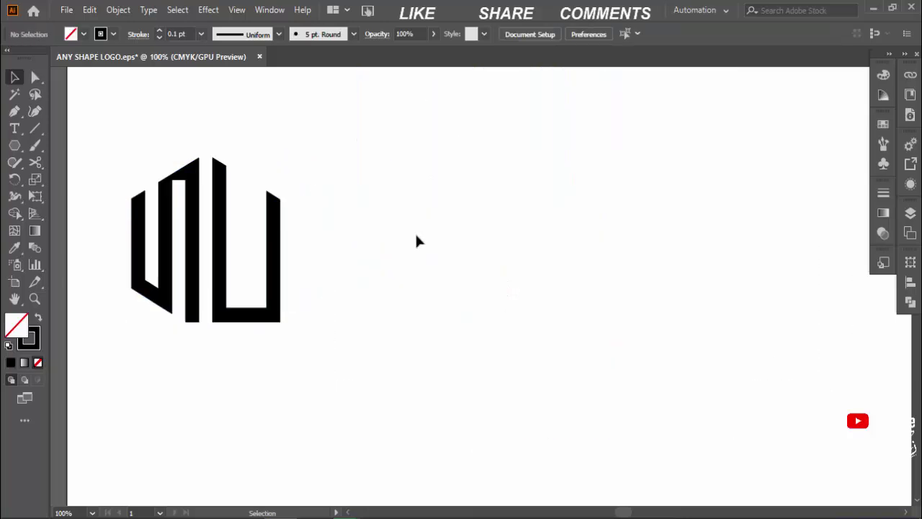
left_click_drag(192, 310, 441, 349)
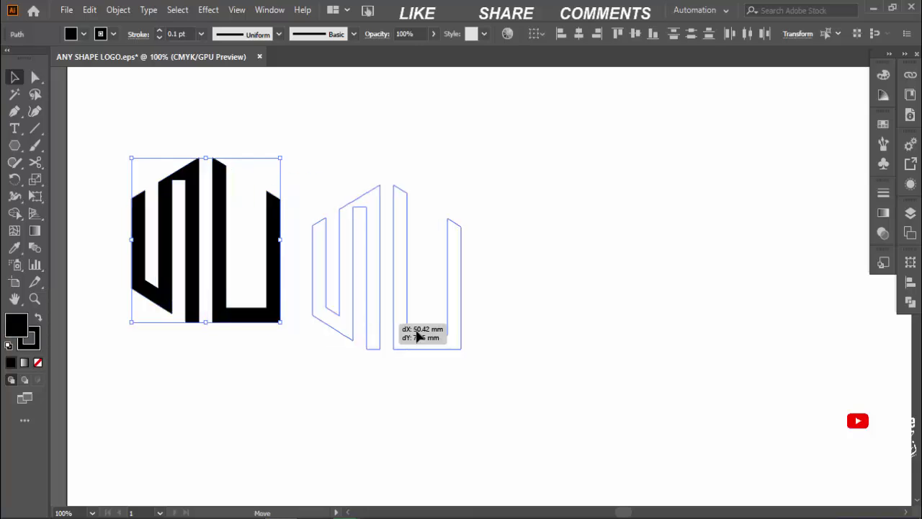
key("ctrl+minus")
key("ctrl+minus")
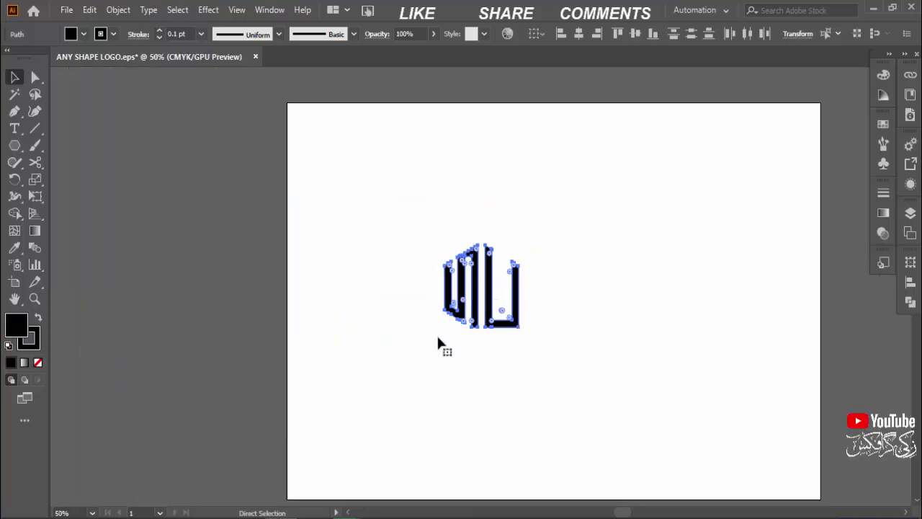
Step: Enlarge the S+U logo to about 150 mm wide and shift it slightly right
key("ctrl+0")
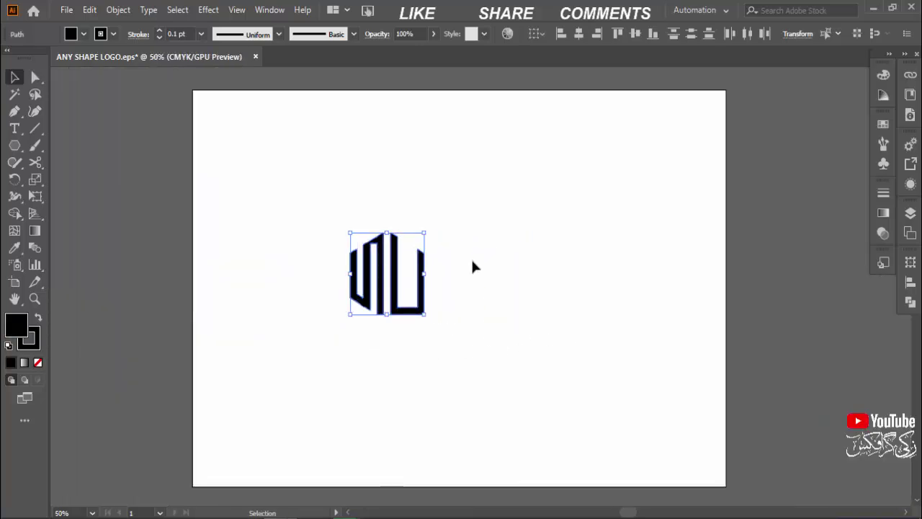
left_click_drag(424, 233, 528, 117)
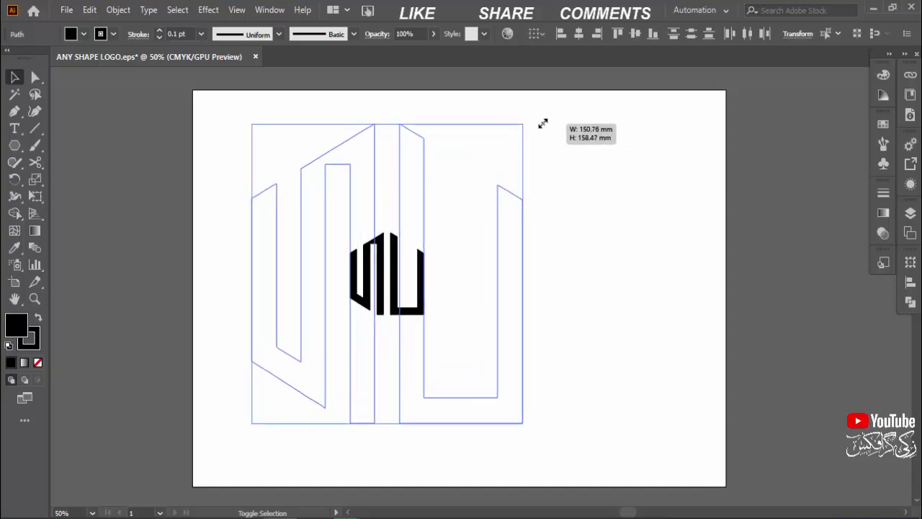
left_click_drag(524, 272, 591, 268)
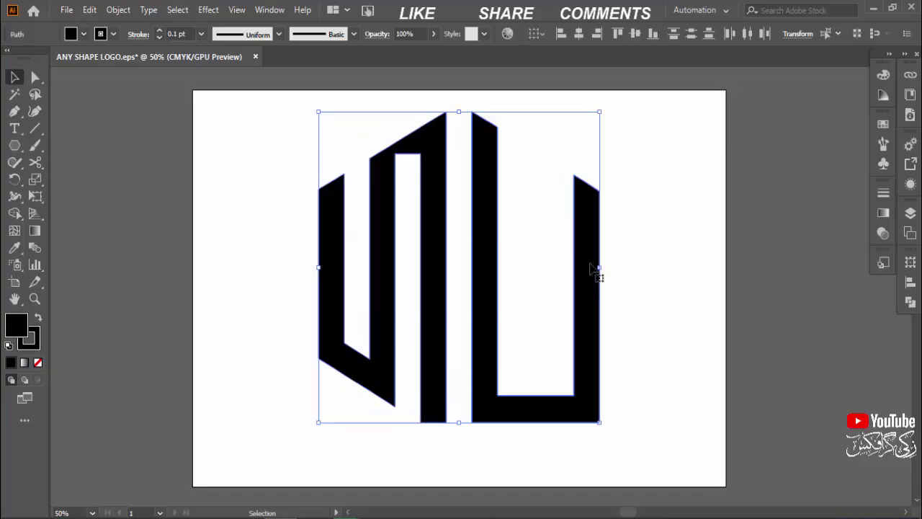
left_click(640, 271)
left_click(583, 329)
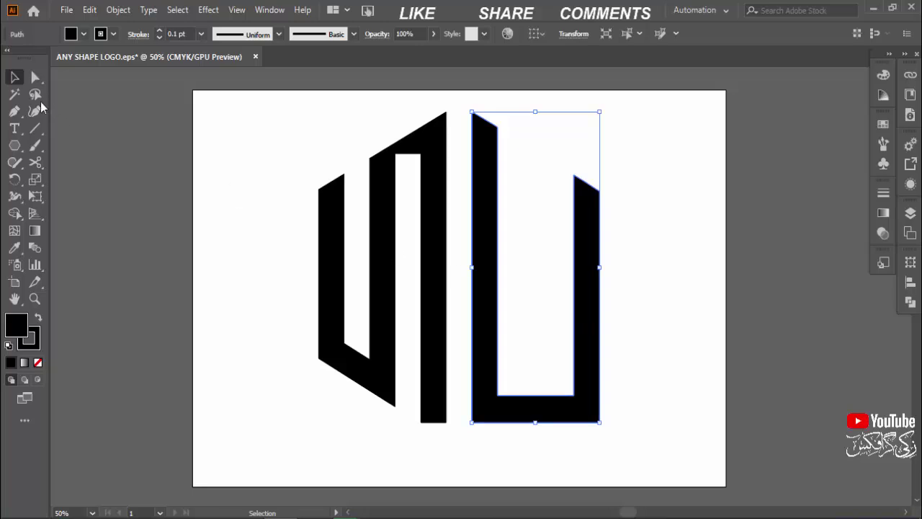
left_click(528, 325)
Step: Raise the stroke weight of both S and U shapes to 20 pt black
left_click_drag(528, 325, 270, 147)
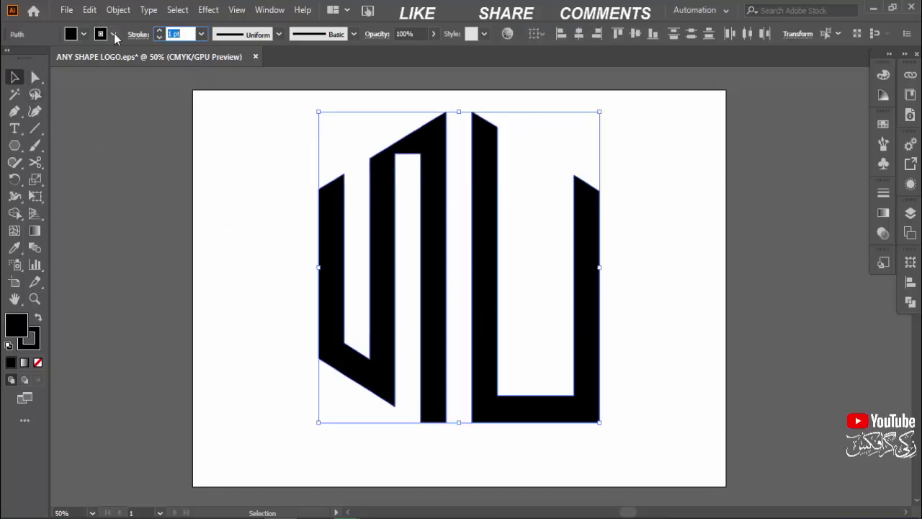
key("Up")
key("Up")
key("Up")
key("Up")
key("Up")
key("Up")
key("Up")
key("Up")
key("Up")
key("Up")
key("Up")
key("Up")
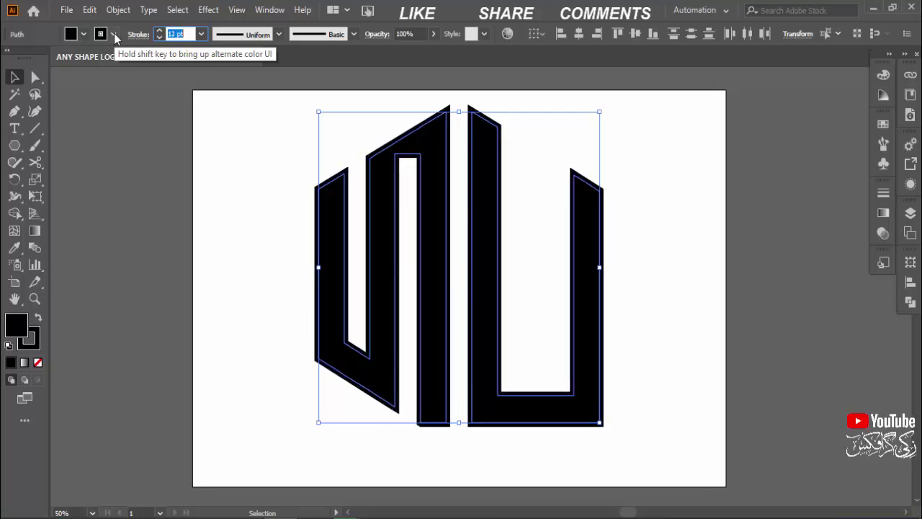
key("Up")
key("Up")
key("Up")
key("Up")
key("Up")
key("Up")
key("Up")
key("Up")
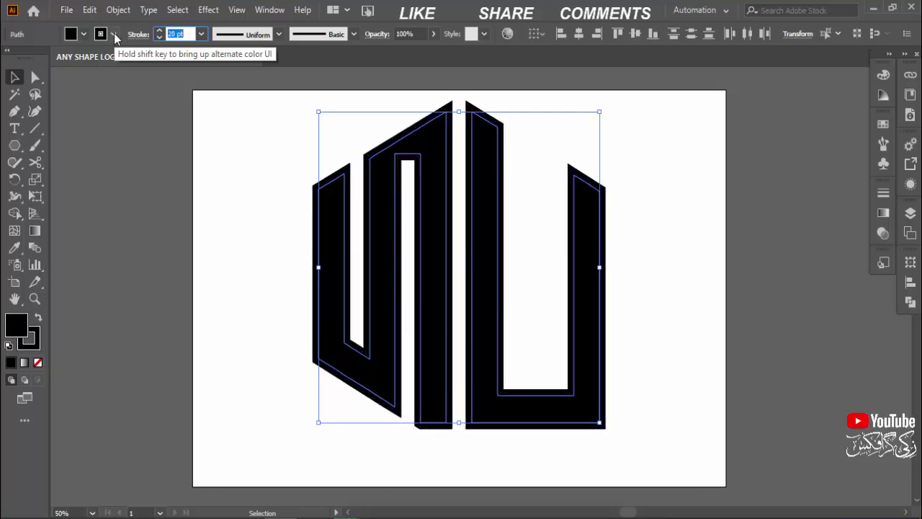
left_click(240, 204)
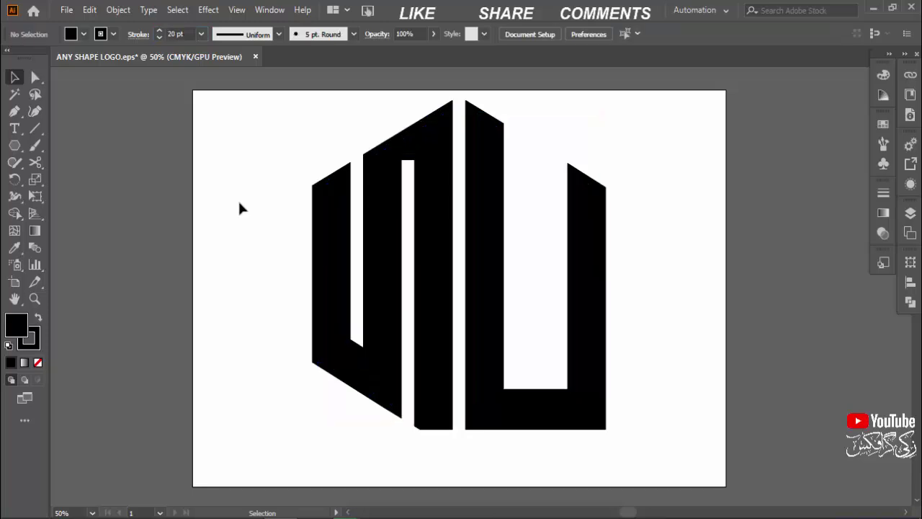
left_click(596, 268)
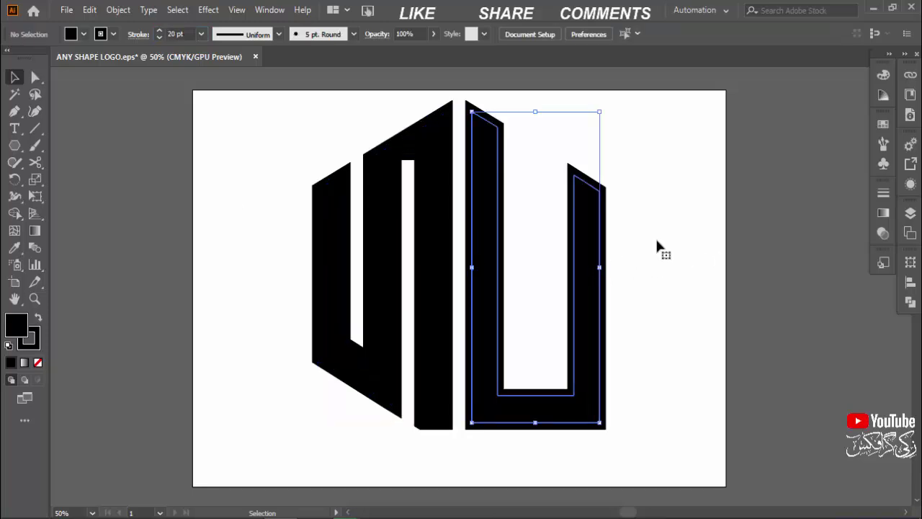
left_click(657, 242)
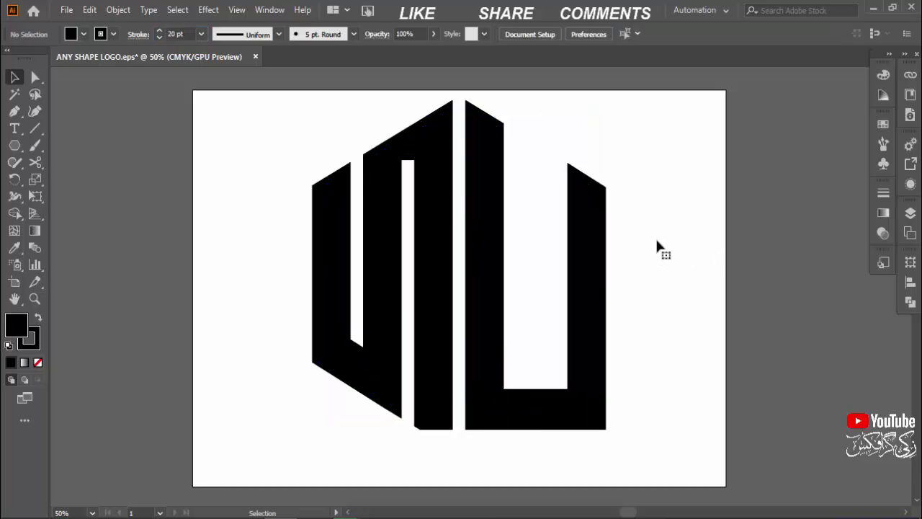
left_click(604, 258)
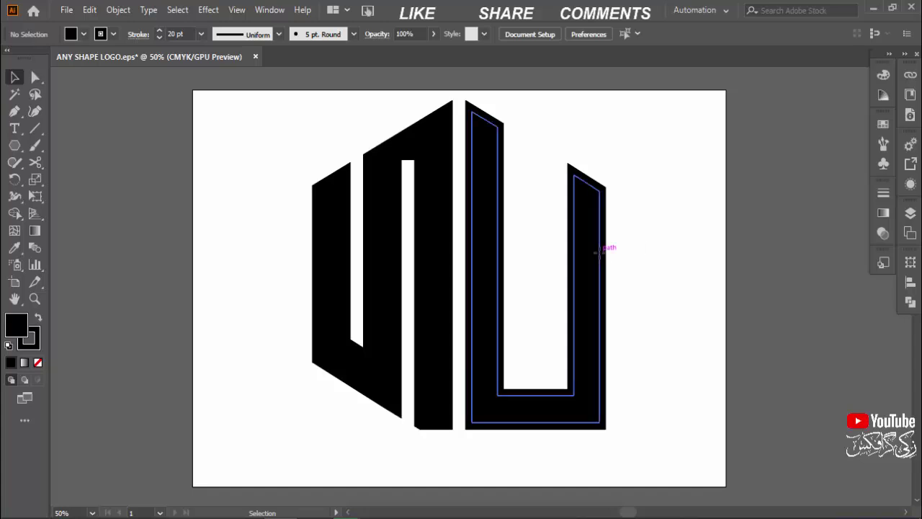
Step: Expand the fill and stroke of all logo shapes with Object > Expand
left_click(669, 338)
left_click_drag(280, 235, 604, 345)
left_click(118, 10)
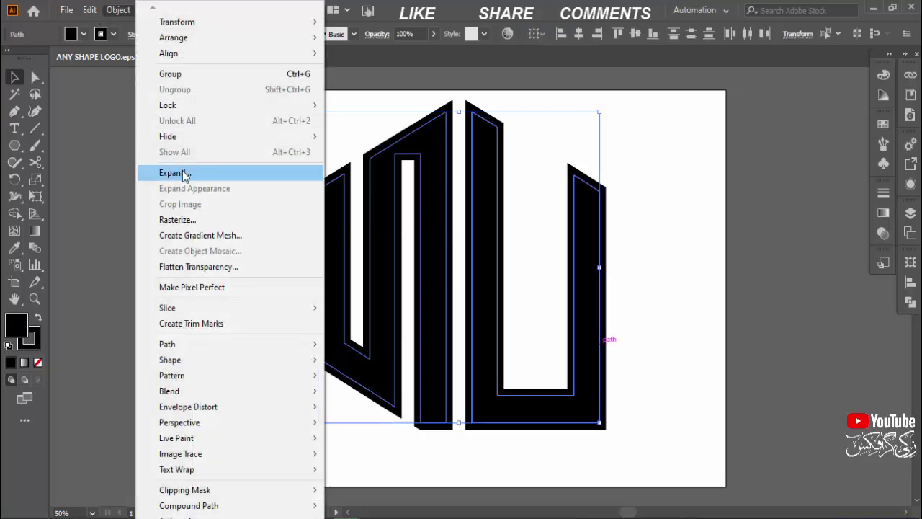
left_click(184, 173)
left_click(422, 349)
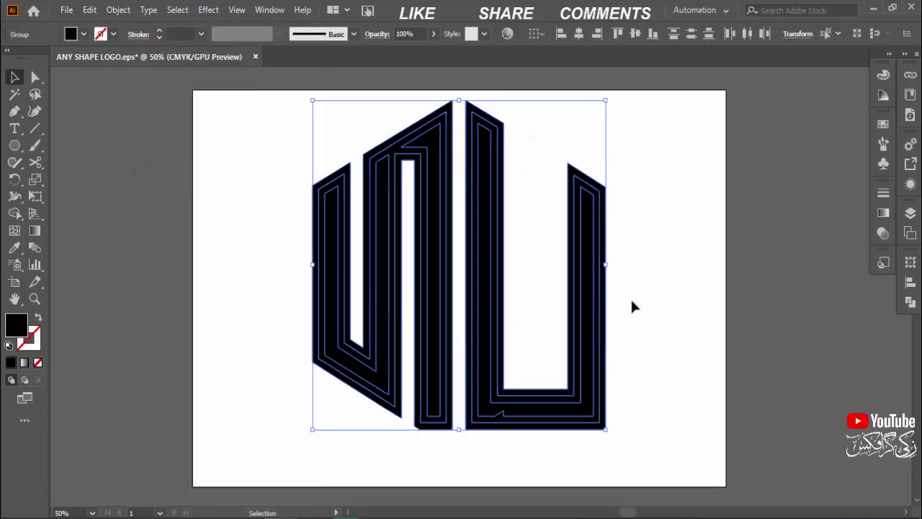
left_click(632, 306)
Step: Unite the pieces of the U and then the S into single solid shapes with Pathfinder
left_click(587, 303)
left_click(910, 301)
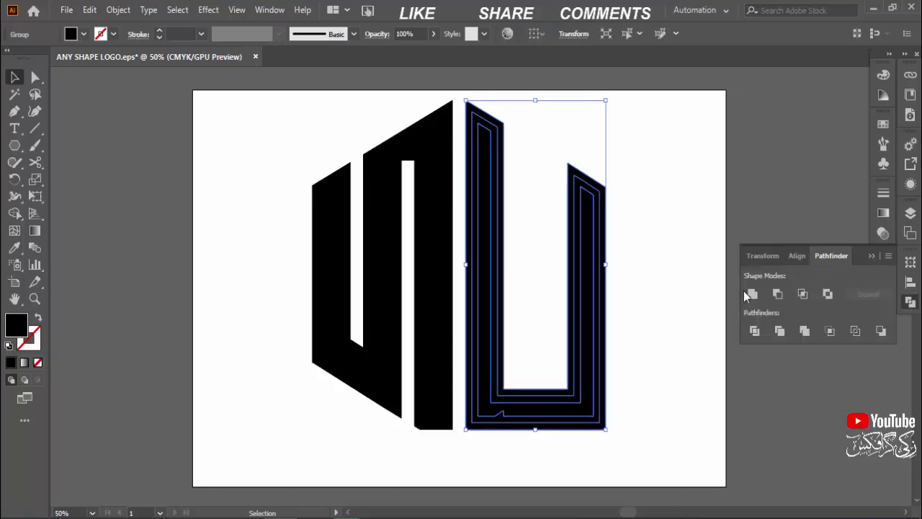
left_click(751, 294)
left_click(663, 238)
left_click(444, 308)
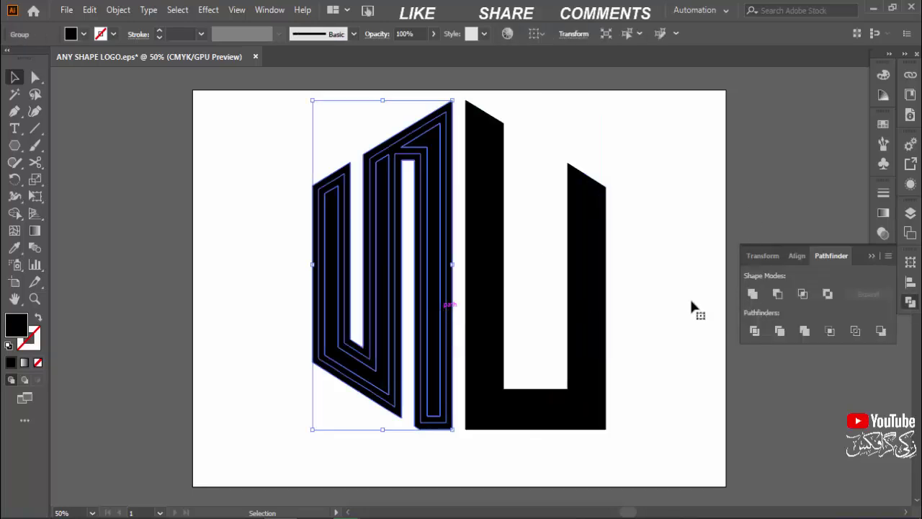
left_click(753, 294)
left_click(852, 247)
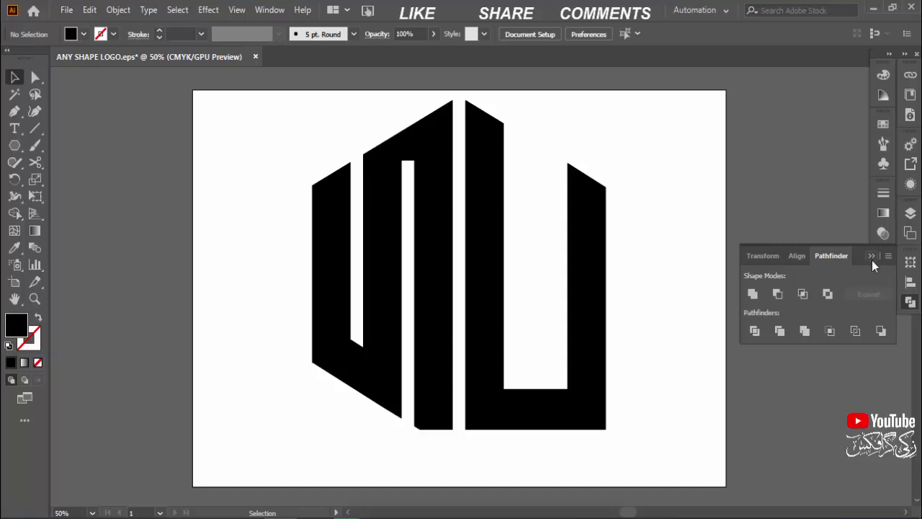
left_click(872, 258)
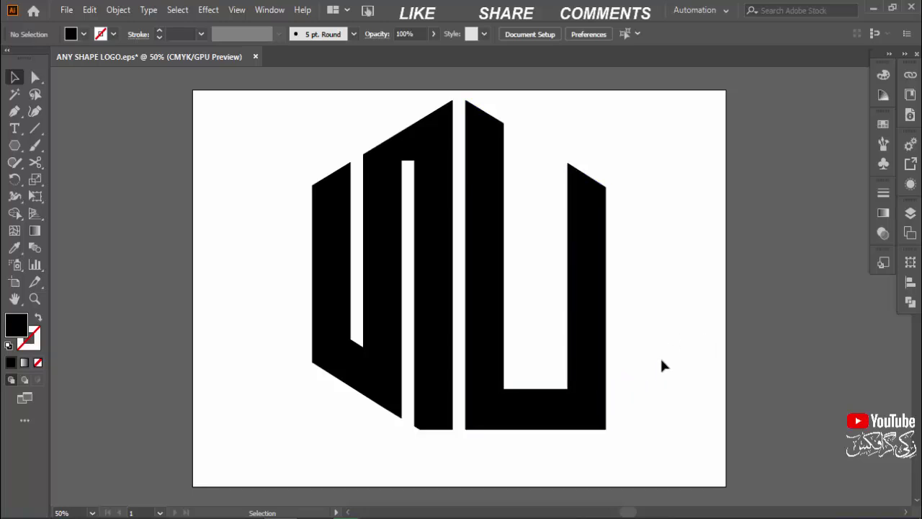
key("ctrl+minus")
key("ctrl+minus")
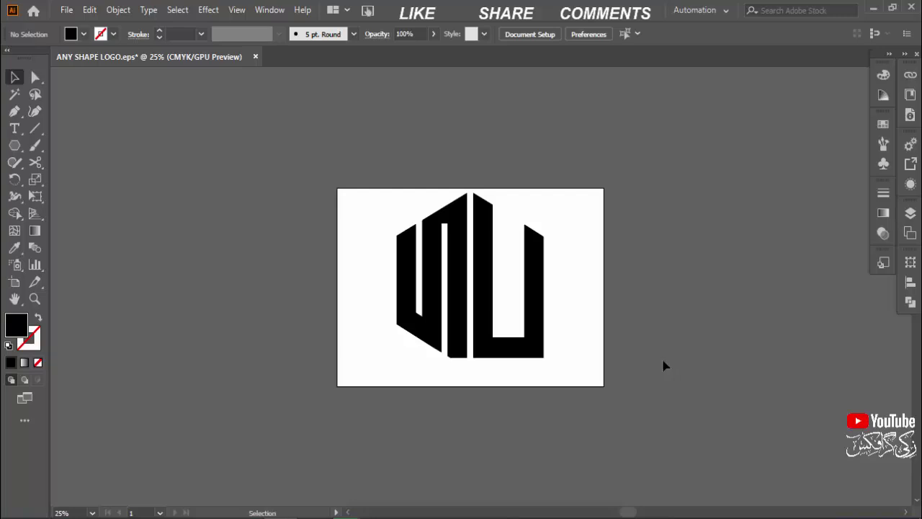
key("ctrl+plus")
key("ctrl+plus")
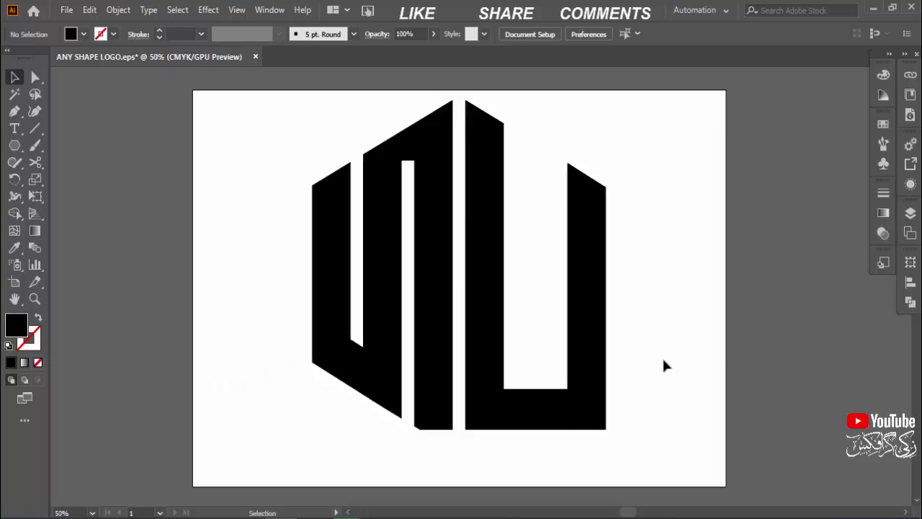
left_click(365, 353)
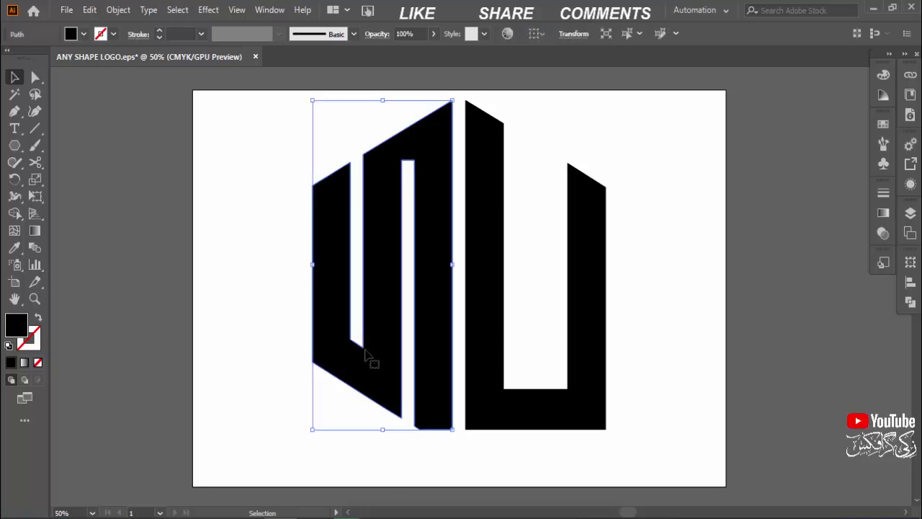
key("ctrl+h")
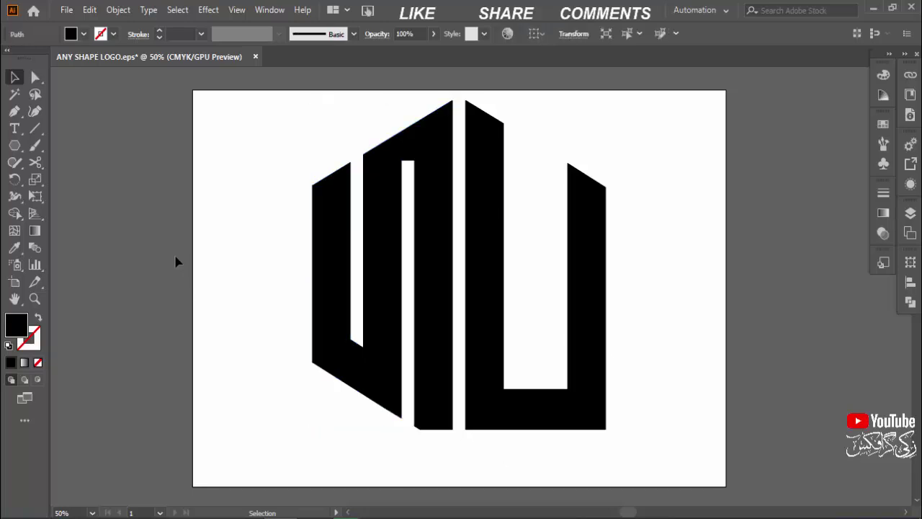
key("ctrl+shift+a")
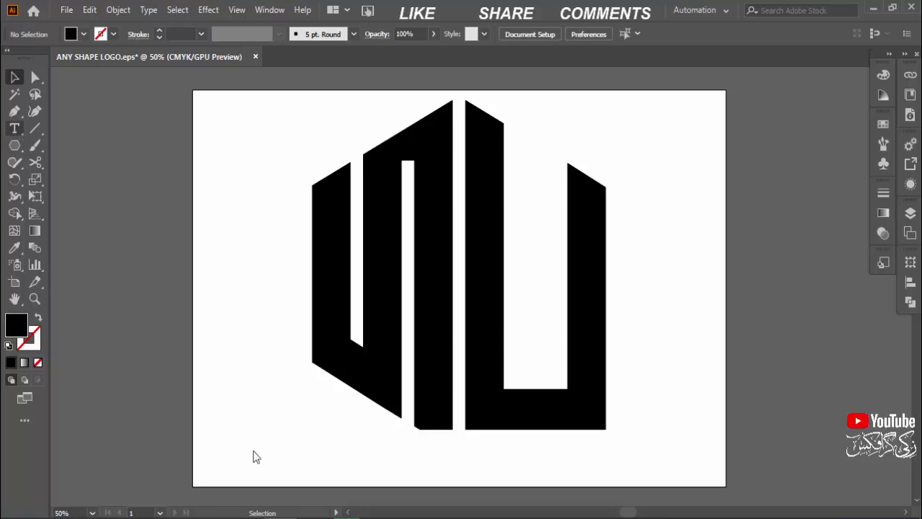